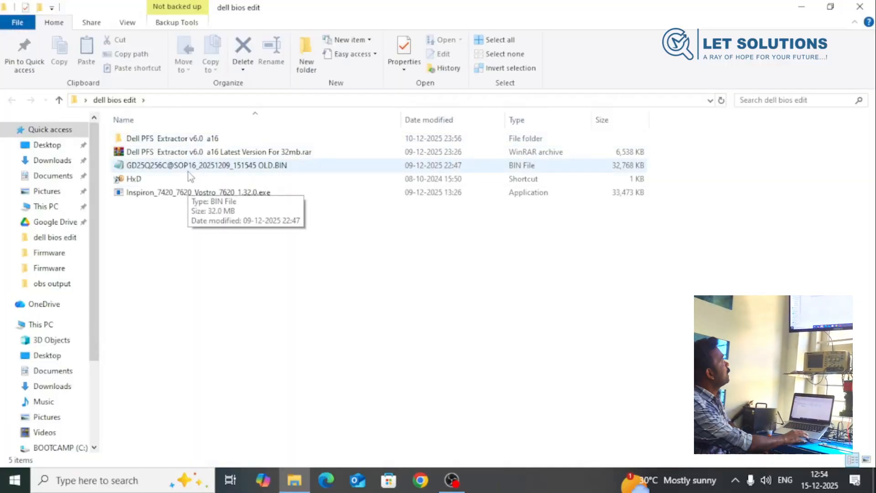
- Examine the Inspiron_7420_7620_Vostro_7620_1.32.0.exe update and the GD25Q256C OLD.BIN dump in the dell bios edit folder
{"action": "left_click", "coordinate": [145, 194]}
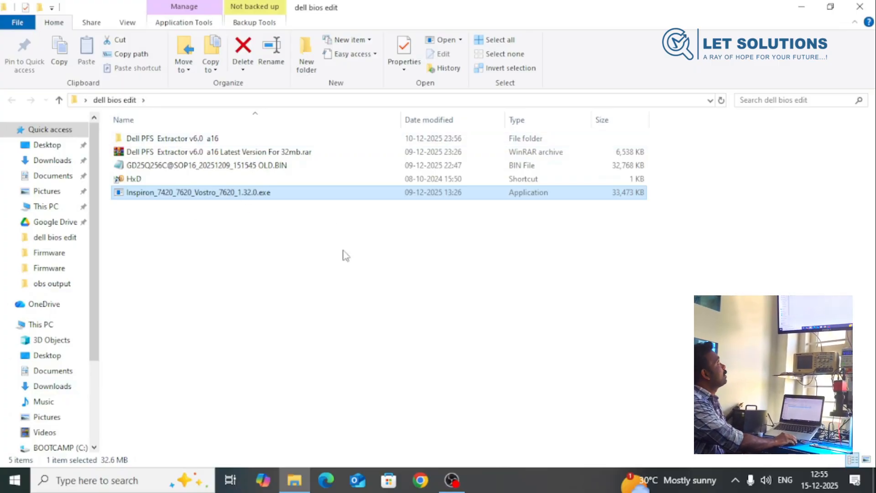
{"action": "left_click", "coordinate": [198, 168]}
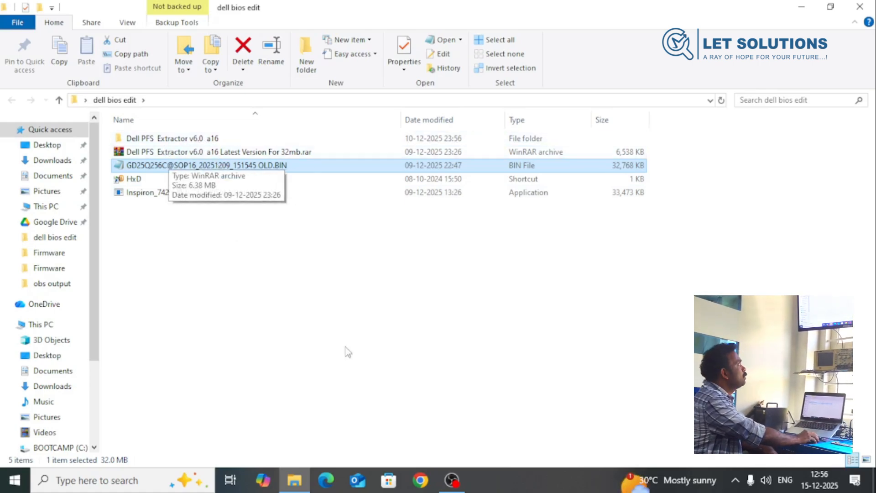
- Switch to Chrome, review the Dell PFS Extractor attachments in the Lab-One Forum search result, and close the browser
{"action": "left_click", "coordinate": [422, 487]}
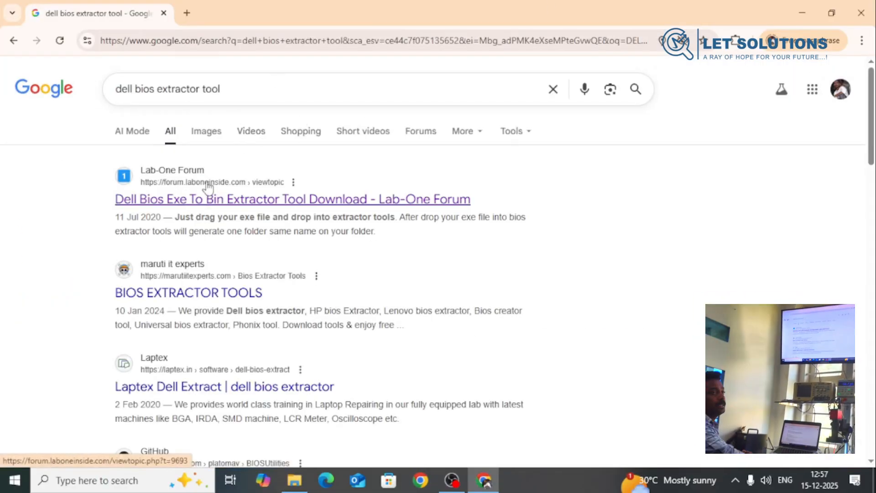
{"action": "left_click", "coordinate": [175, 178]}
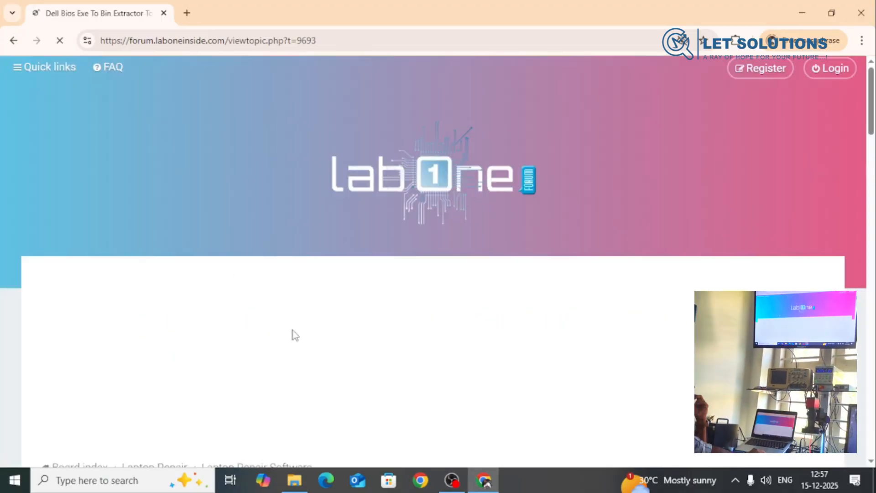
{"action": "scroll", "coordinate": [229, 235], "scroll_direction": "down", "scroll_amount": 10}
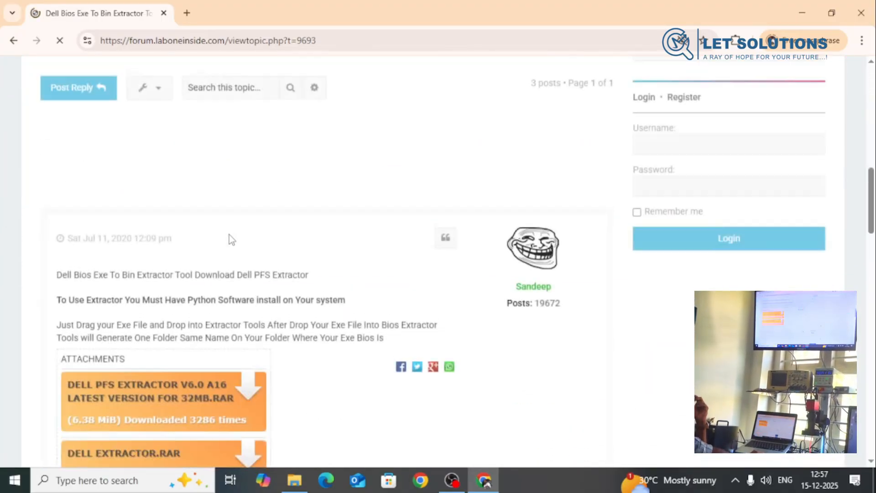
{"action": "scroll", "coordinate": [229, 234], "scroll_direction": "down", "scroll_amount": 6}
{"action": "scroll", "coordinate": [215, 248], "scroll_direction": "up", "scroll_amount": 2}
{"action": "scroll", "coordinate": [212, 240], "scroll_direction": "up", "scroll_amount": 1}
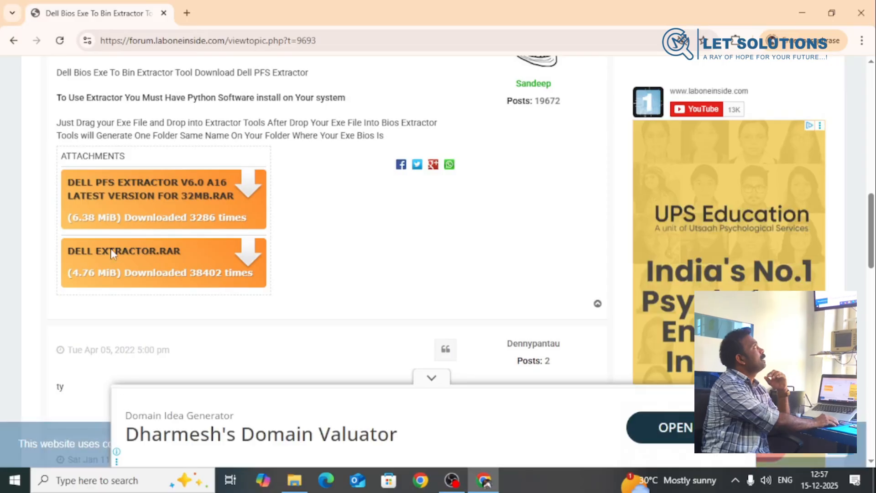
{"action": "left_click", "coordinate": [861, 12]}
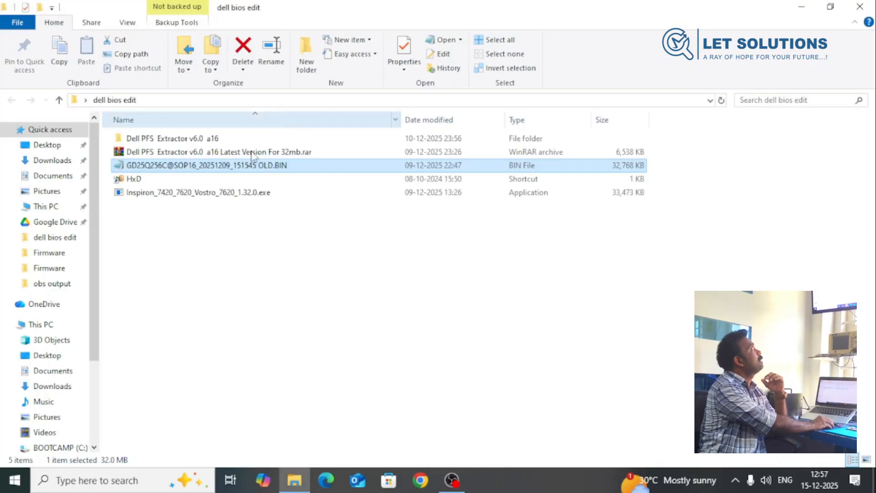
- Permanently delete the existing Inspiron_7420_7620_Vostro_7620_1.32.0.exe_extracted folder from the Dell PFS Extractor v6.0 a16 folder
{"action": "double_click", "coordinate": [184, 138]}
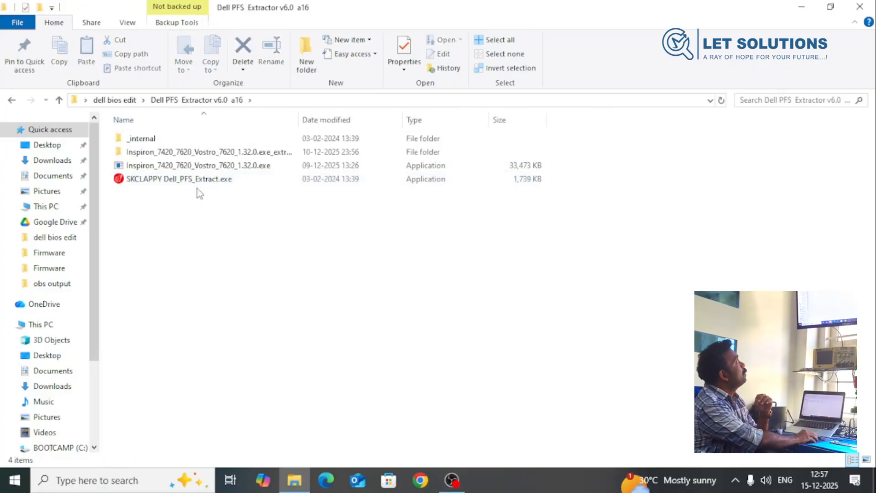
{"action": "left_click", "coordinate": [187, 155]}
{"action": "right_click", "coordinate": [187, 156]}
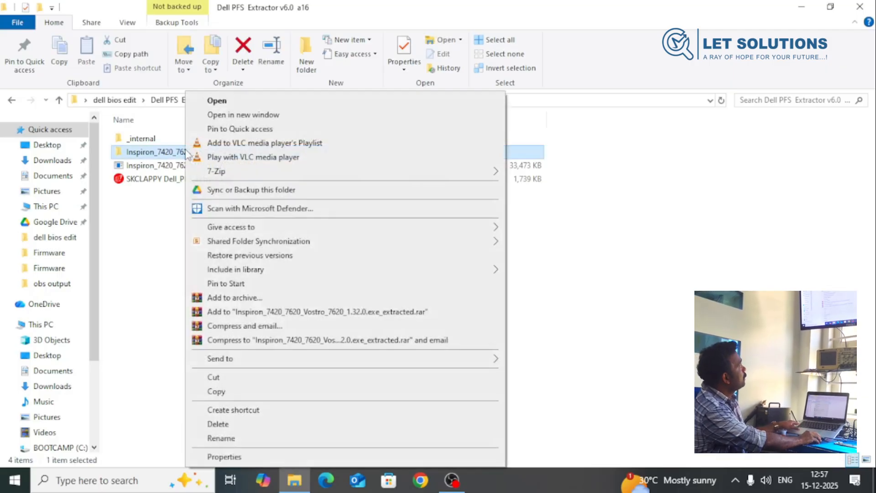
{"action": "left_click", "coordinate": [218, 424]}
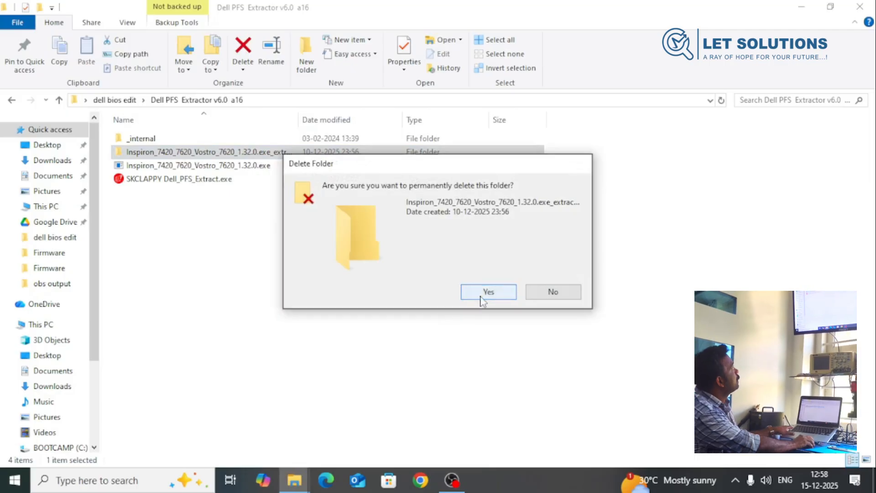
{"action": "left_click", "coordinate": [481, 296]}
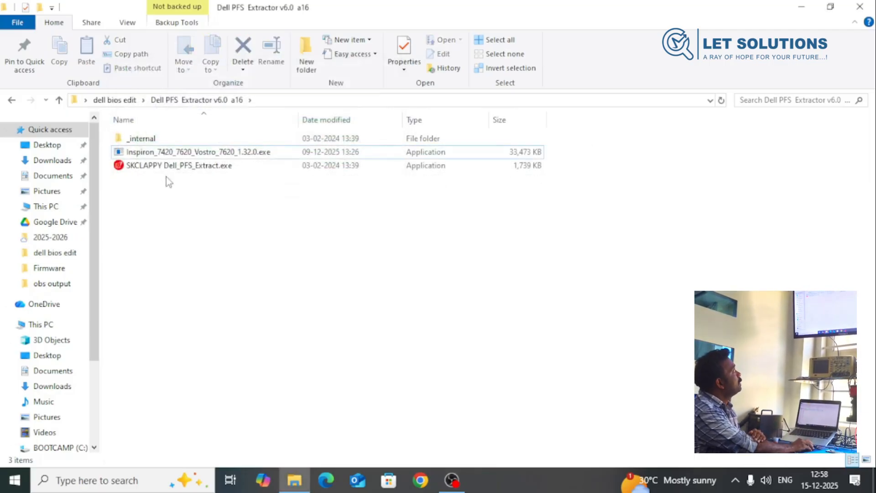
{"action": "left_click", "coordinate": [189, 155]}
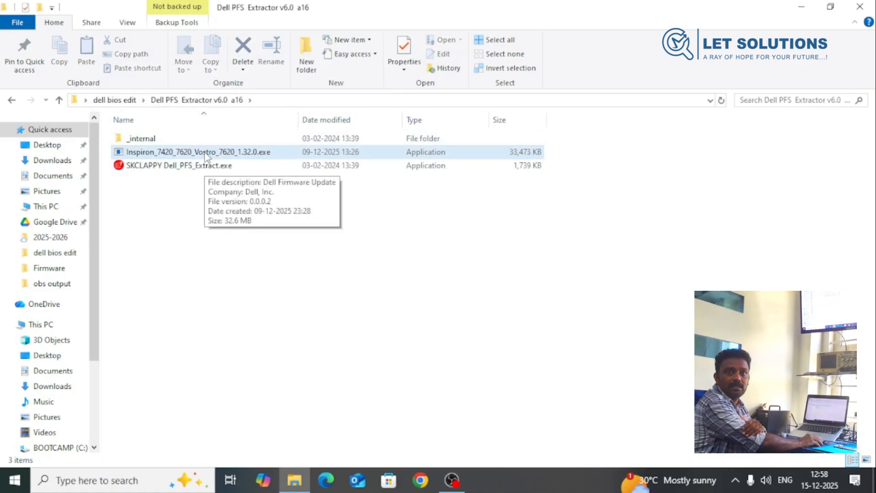
{"action": "left_click", "coordinate": [193, 208]}
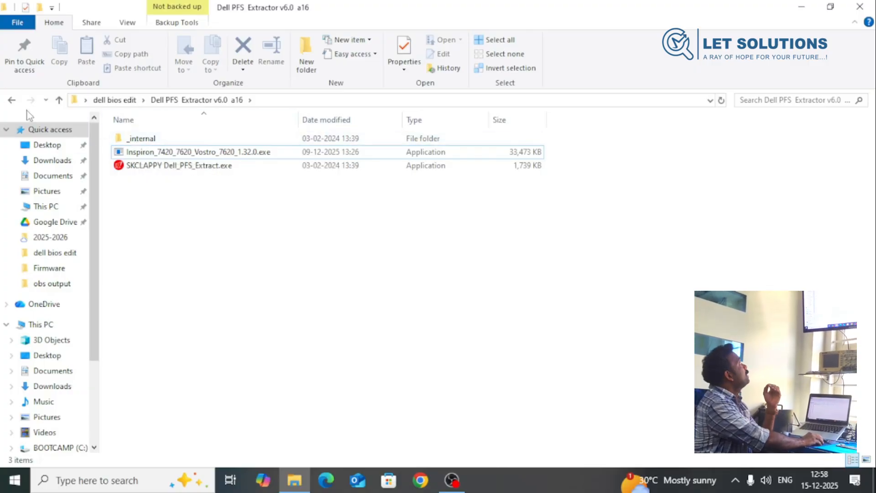
{"action": "left_click", "coordinate": [13, 102]}
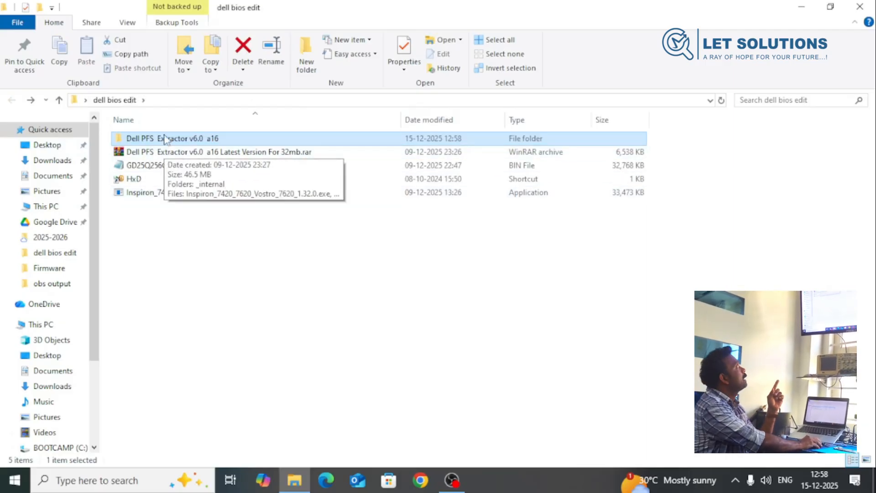
{"action": "double_click", "coordinate": [168, 139]}
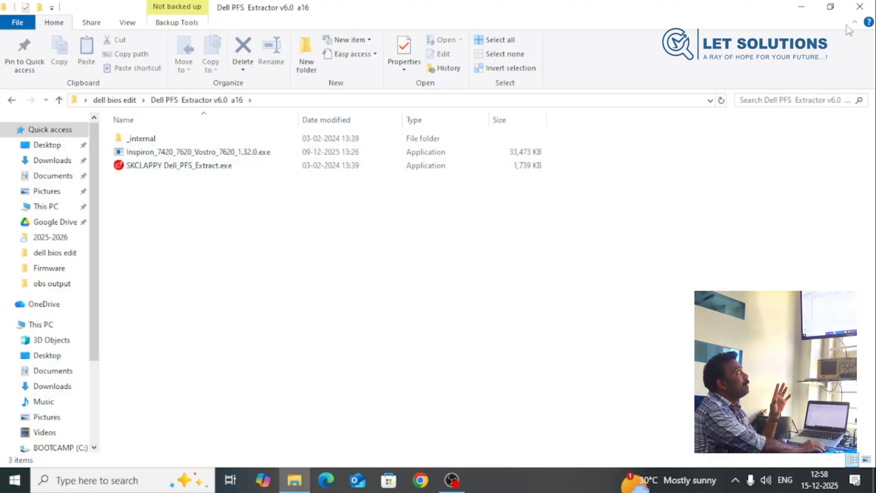
- Search Windows for "pyth" to check for a Python installation, and close the search
{"action": "left_click", "coordinate": [803, 10]}
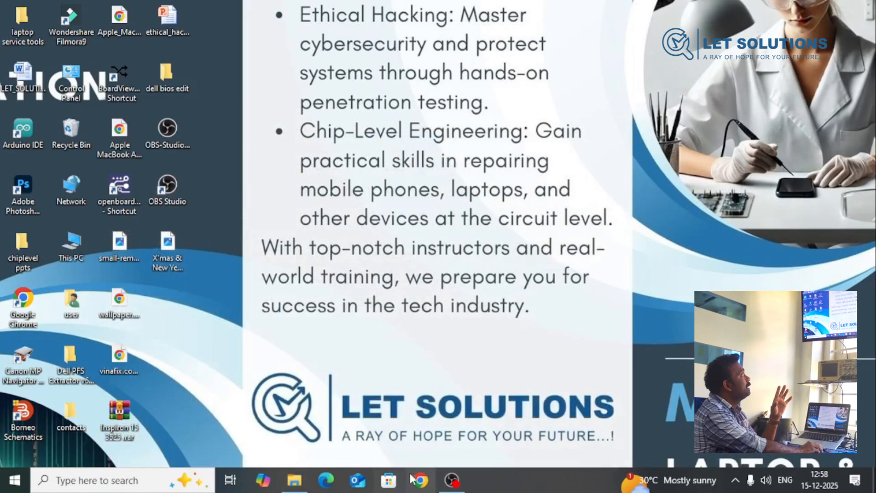
{"action": "left_click", "coordinate": [57, 479]}
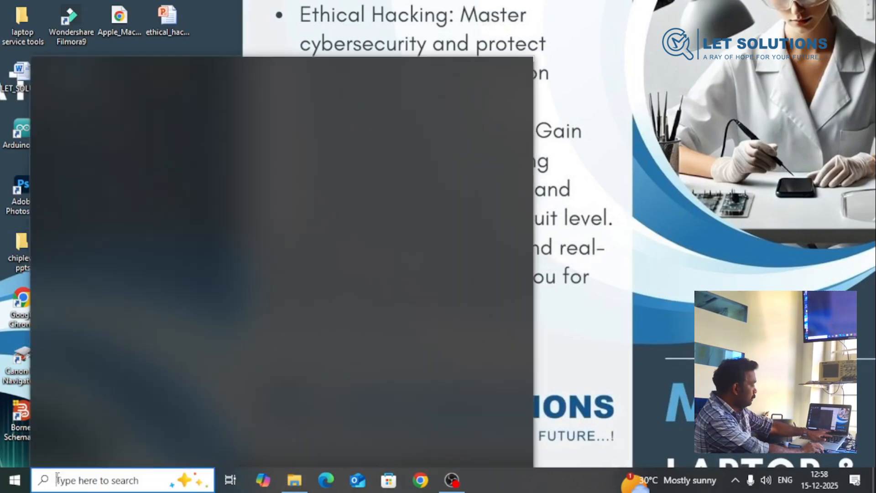
{"action": "type", "text": "VT"}
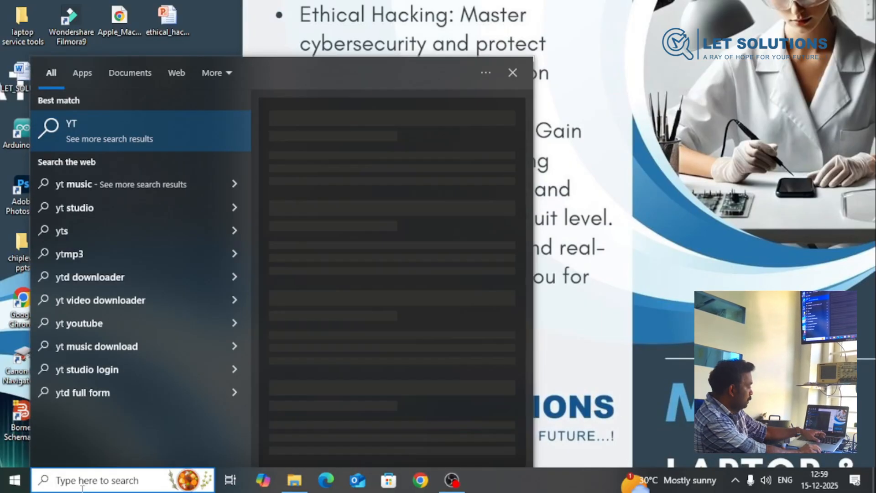
{"action": "left_click", "coordinate": [82, 488]}
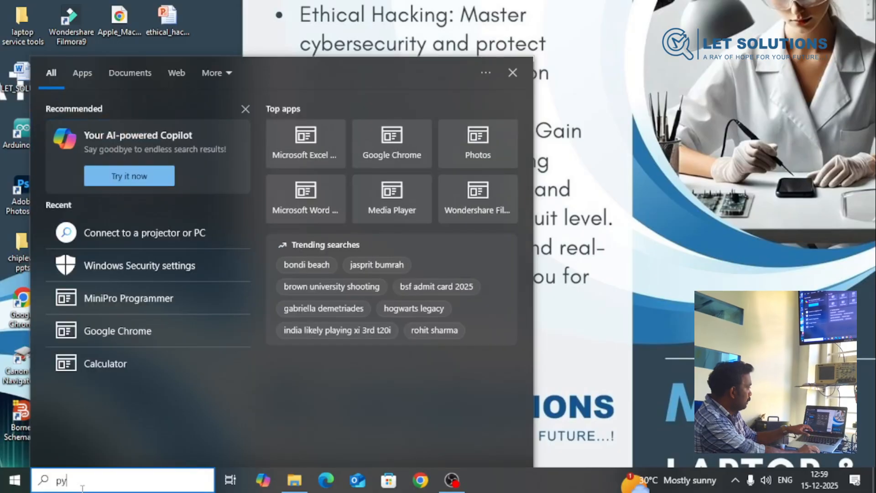
{"action": "type", "text": "py"}
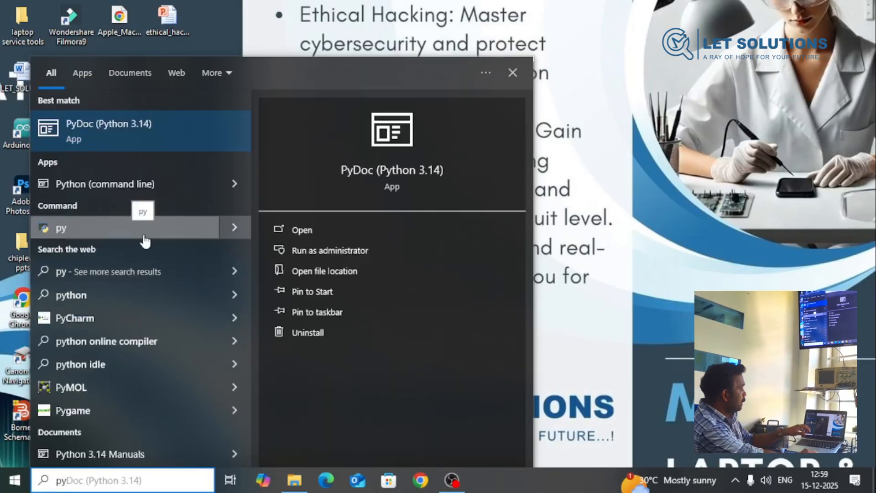
{"action": "type", "text": "th"}
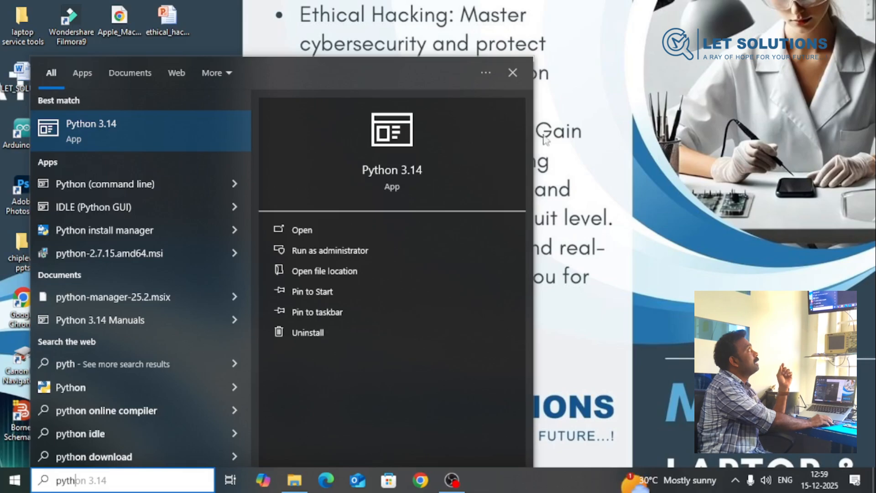
{"action": "left_click", "coordinate": [513, 73]}
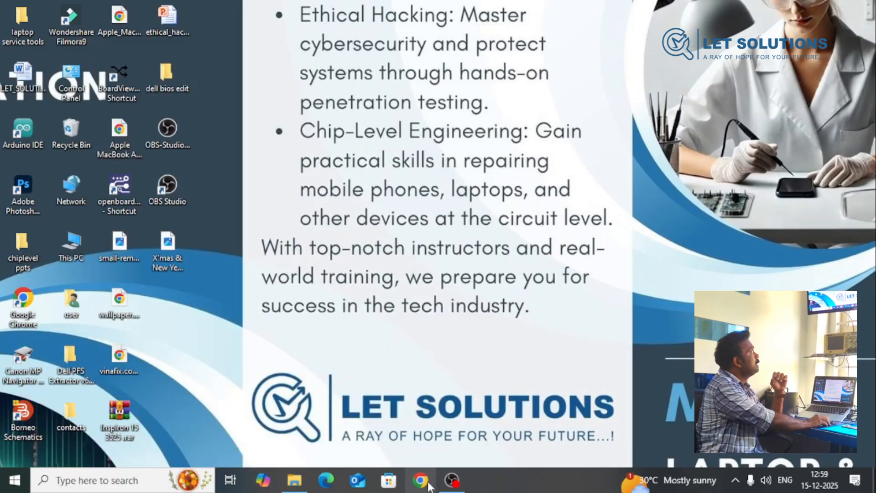
- Extract Inspiron_7420_7620_Vostro_7620_1.32.0.exe with SKCLAPPY Dell_PFS_Extract.exe, allow it to run, and close its console once extraction finishes
{"action": "left_click", "coordinate": [294, 480]}
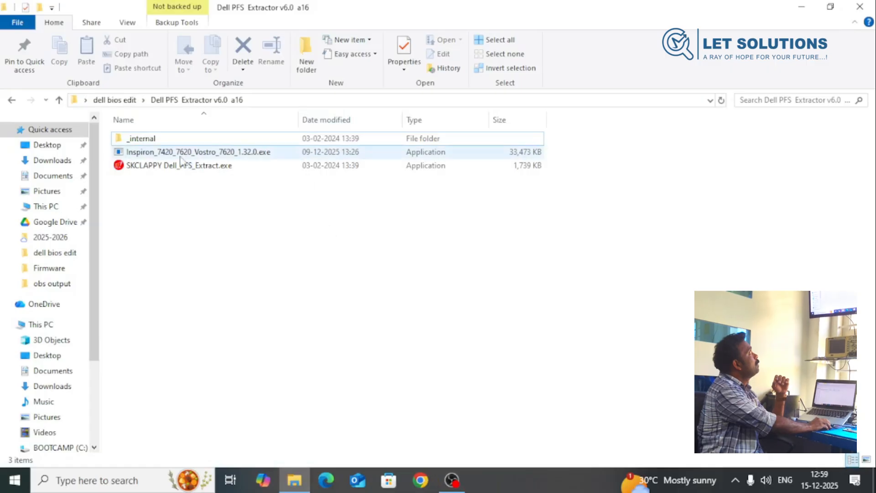
{"action": "left_click", "coordinate": [163, 154]}
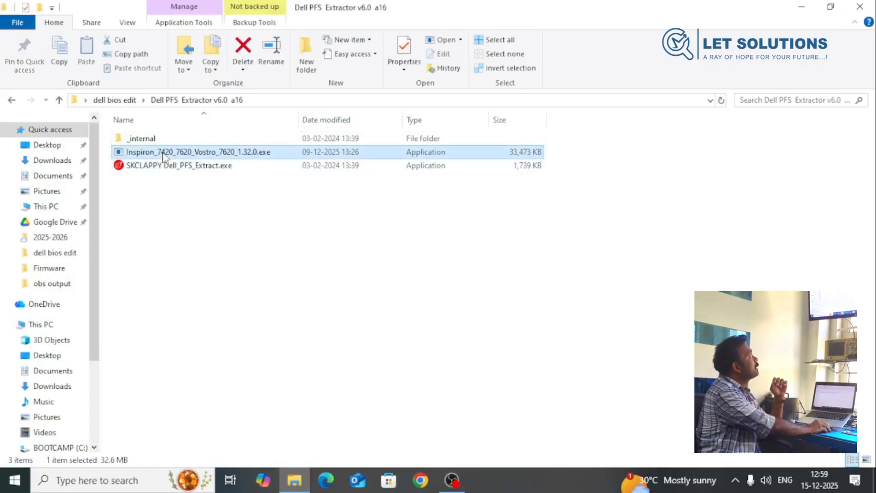
{"action": "left_click_drag", "start_coordinate": [163, 156], "coordinate": [164, 167]}
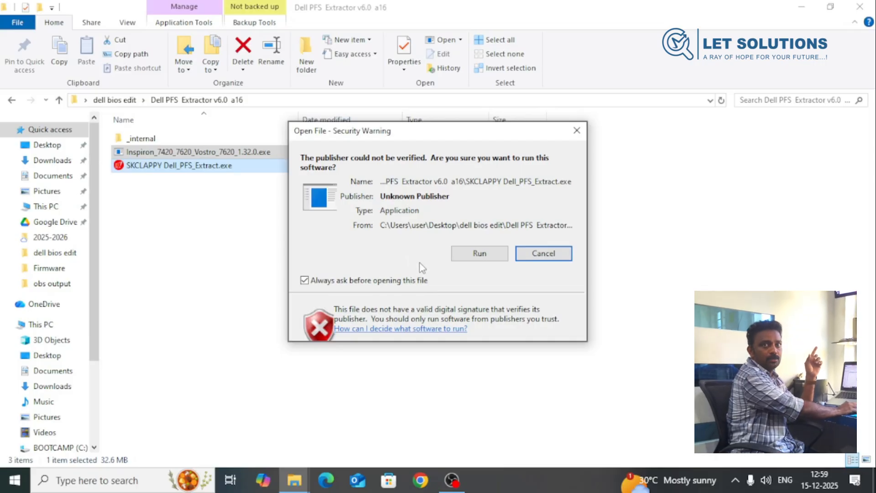
{"action": "left_click", "coordinate": [476, 255]}
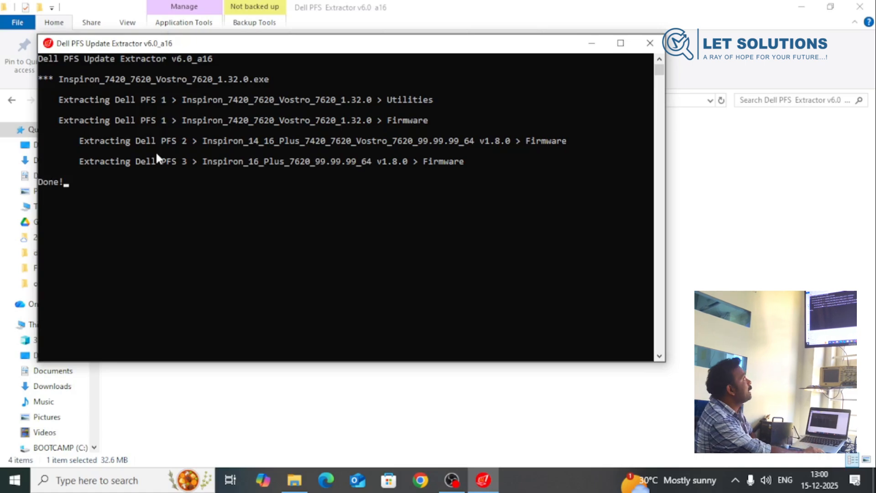
{"action": "left_click", "coordinate": [650, 43]}
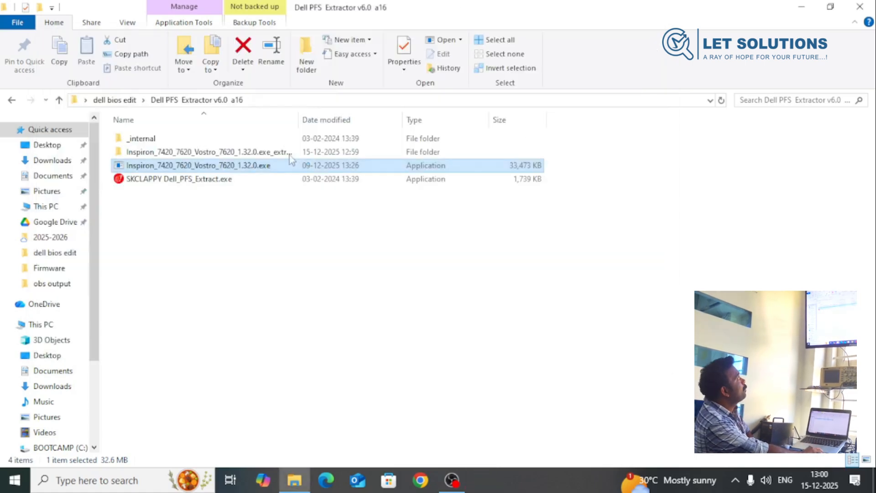
- Open the Firmware folder inside the extracted 2 Inspiron_14_16_Plus_7420_7620_Vostro_7620_99.99.99_64 v1.8.0 folder
{"action": "double_click", "coordinate": [222, 152]}
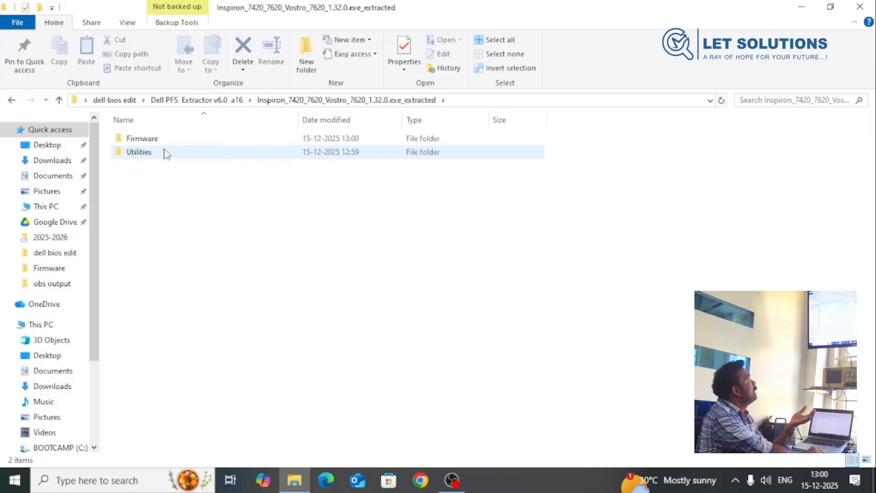
{"action": "double_click", "coordinate": [157, 137]}
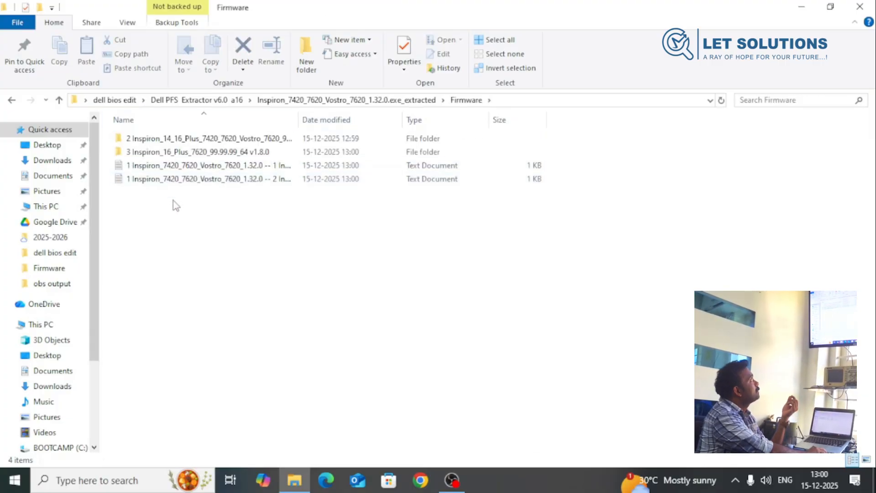
{"action": "double_click", "coordinate": [215, 139]}
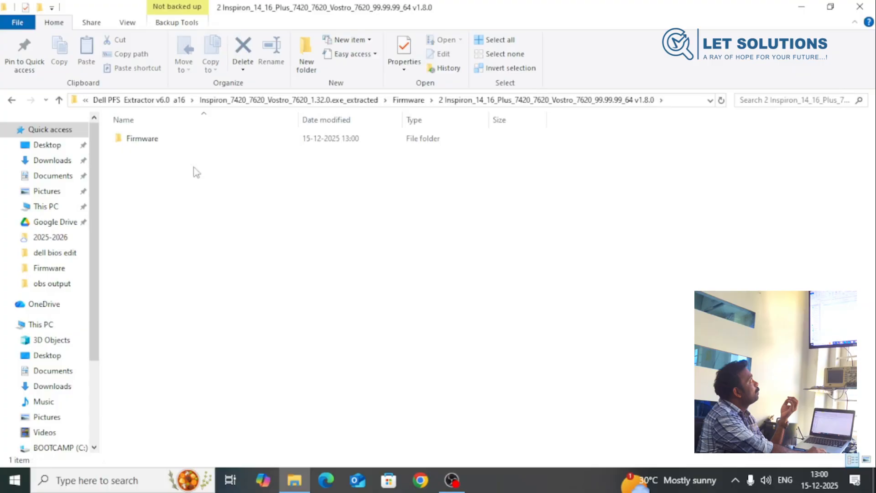
{"action": "double_click", "coordinate": [164, 142]}
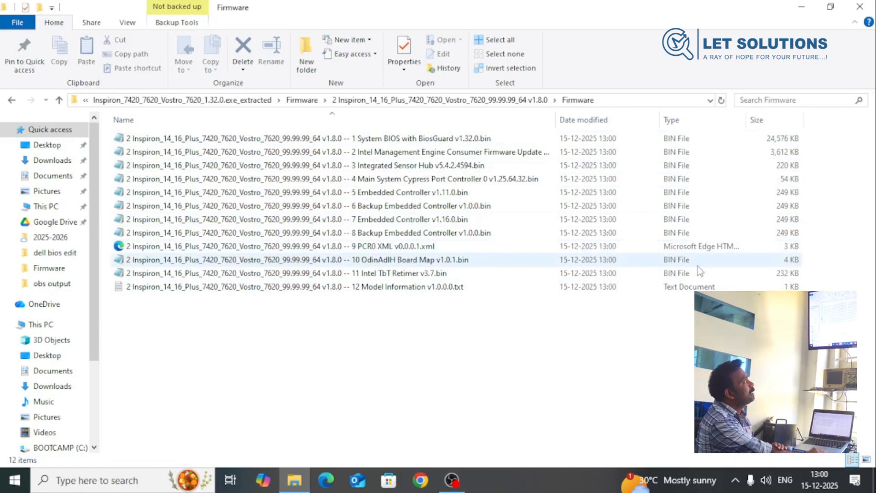
- Check the original files in the desktop's dell bios edit folder, and return to the System BIOS with BiosGuard v1.32.0 file in the extracted Firmware folder
{"action": "left_click", "coordinate": [804, 5]}
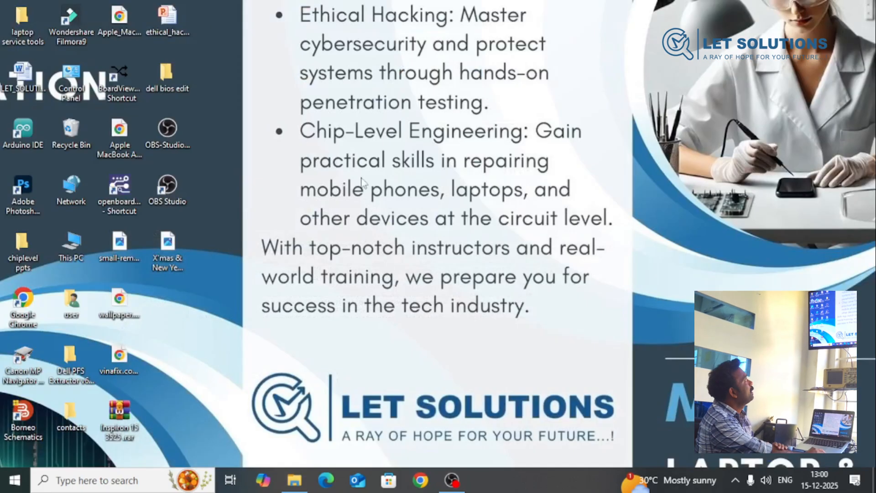
{"action": "double_click", "coordinate": [164, 76]}
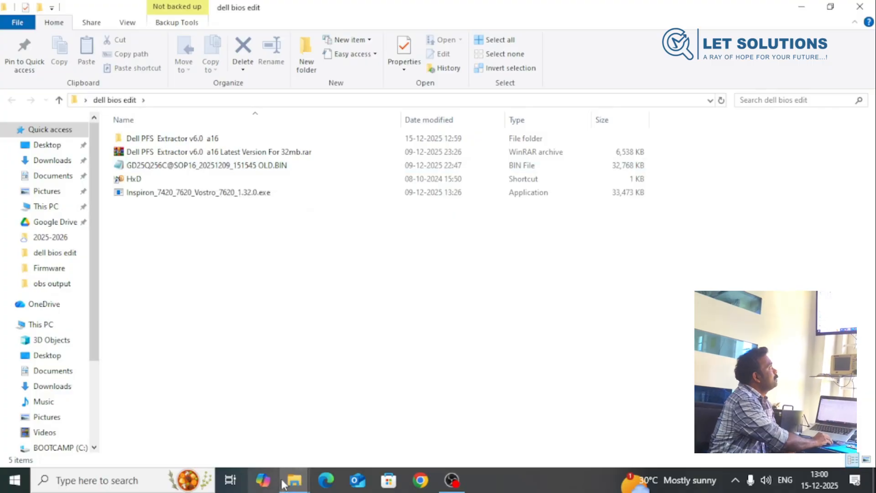
{"action": "left_click", "coordinate": [262, 440]}
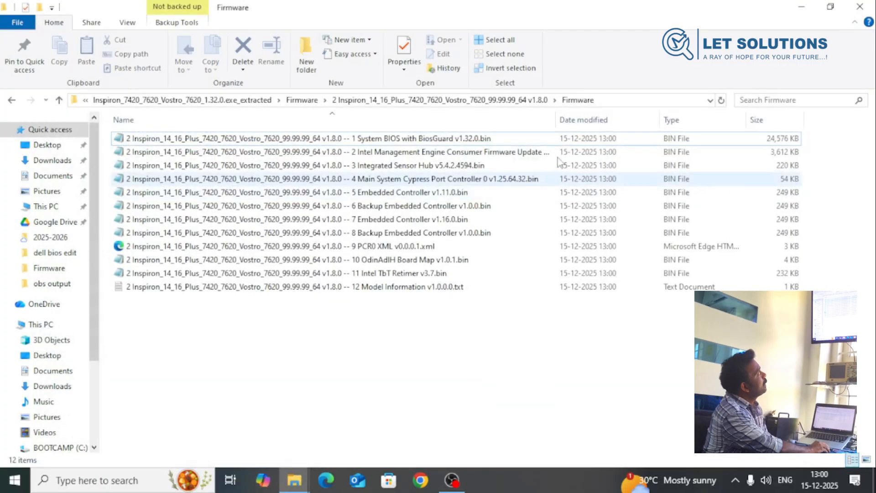
{"action": "left_click", "coordinate": [411, 139]}
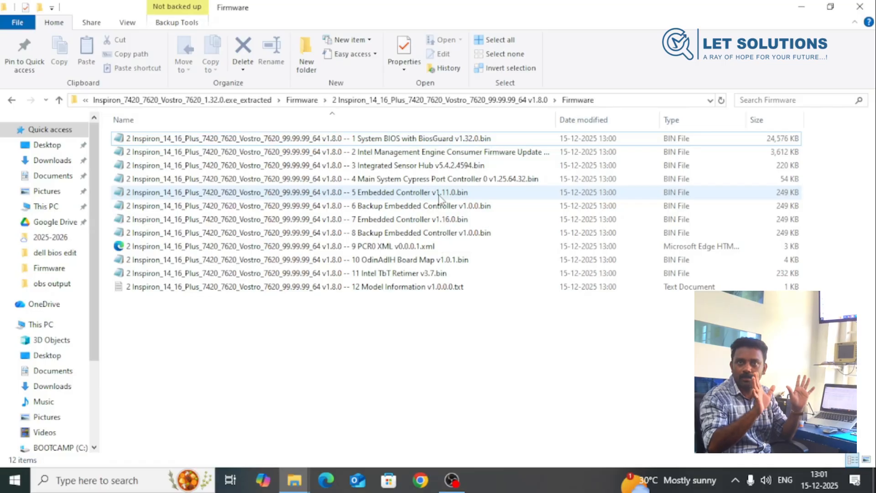
- Close the extracted Firmware folder, launch HxD, and open GD25Q256C@SOP16_20251209_151545 OLD.BIN from the dell bios edit folder
{"action": "left_click", "coordinate": [860, 6]}
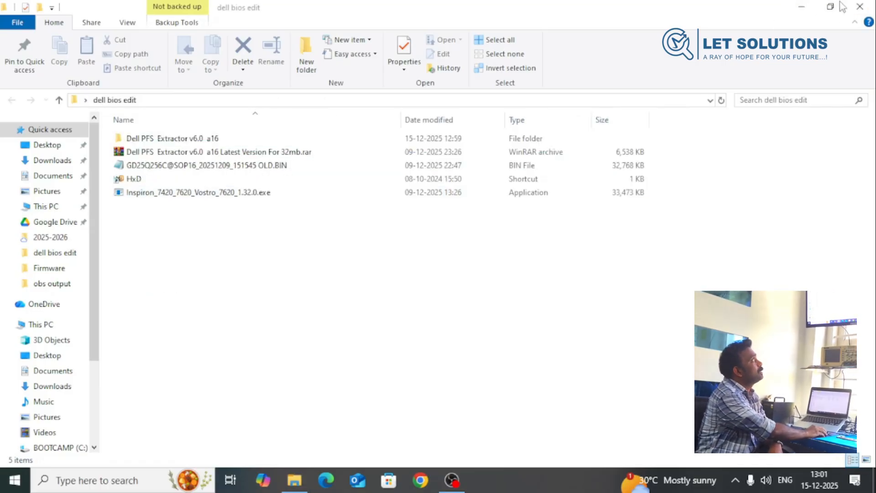
{"action": "double_click", "coordinate": [190, 177]}
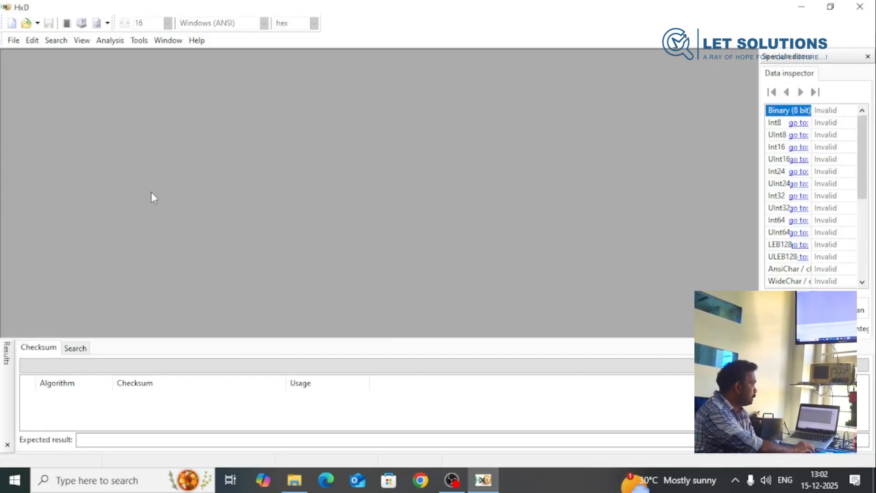
{"action": "left_click", "coordinate": [12, 40]}
{"action": "left_click", "coordinate": [28, 67]}
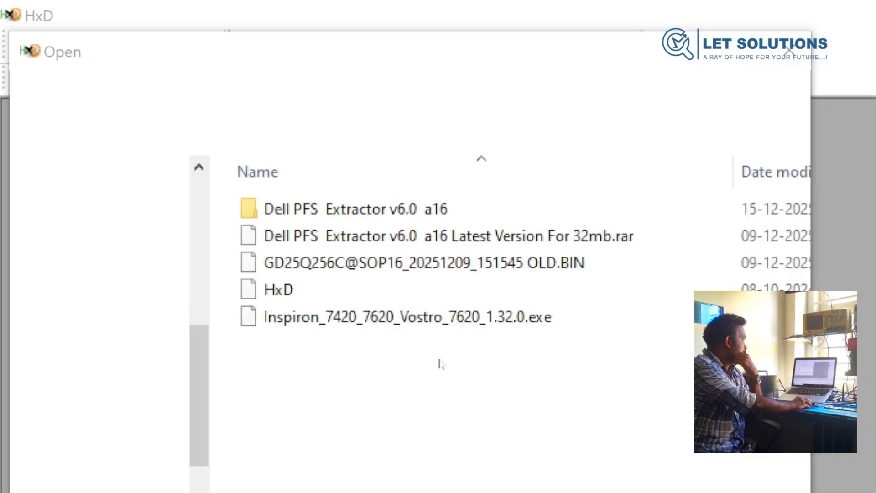
{"action": "left_click", "coordinate": [361, 269]}
{"action": "scroll", "coordinate": [711, 480], "scroll_direction": "right", "scroll_amount": 5}
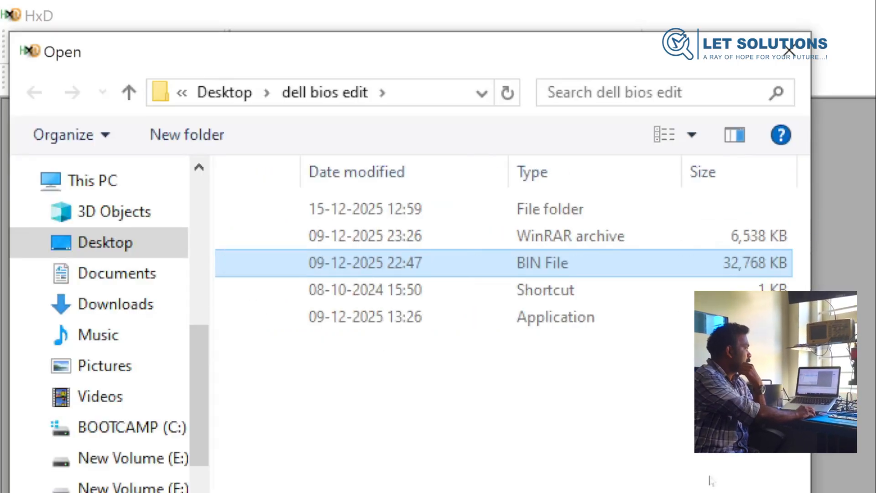
{"action": "double_click", "coordinate": [411, 263]}
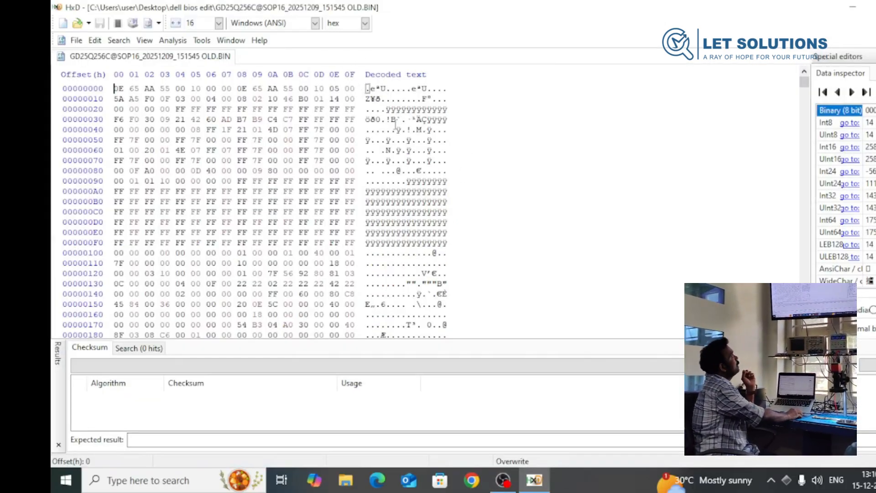
{"action": "scroll", "coordinate": [395, 123], "scroll_direction": "down", "scroll_amount": 11}
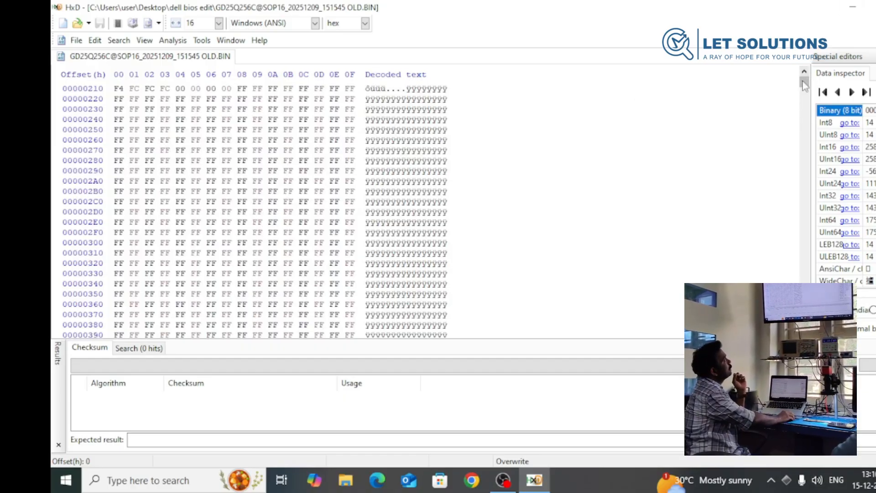
{"action": "left_click_drag", "start_coordinate": [804, 82], "coordinate": [831, 67]}
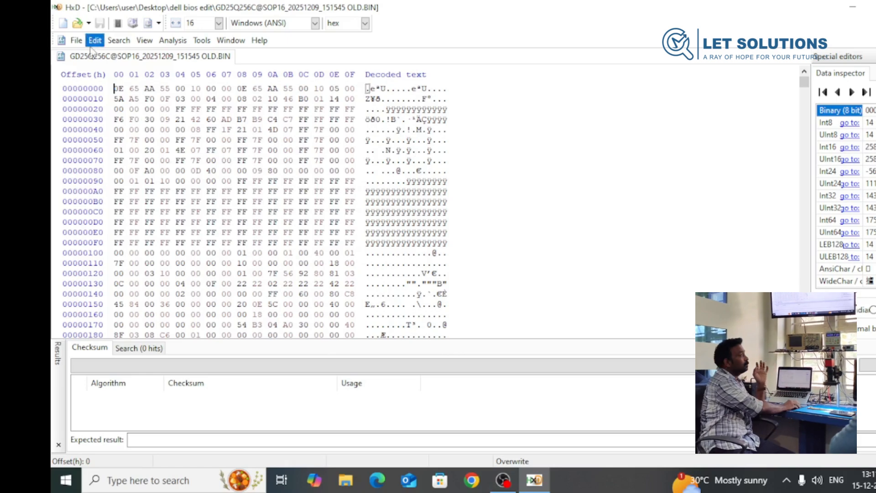
- Open the System BIOS with BiosGuard v1.32.0 file from the innermost extracted Firmware folder alongside the old dump
{"action": "left_click", "coordinate": [77, 41]}
{"action": "left_click", "coordinate": [102, 76]}
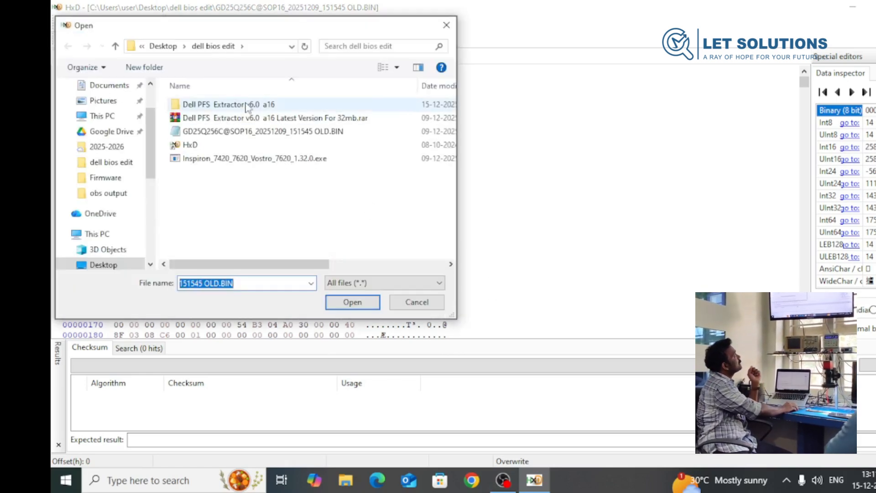
{"action": "double_click", "coordinate": [219, 105]}
{"action": "double_click", "coordinate": [223, 118]}
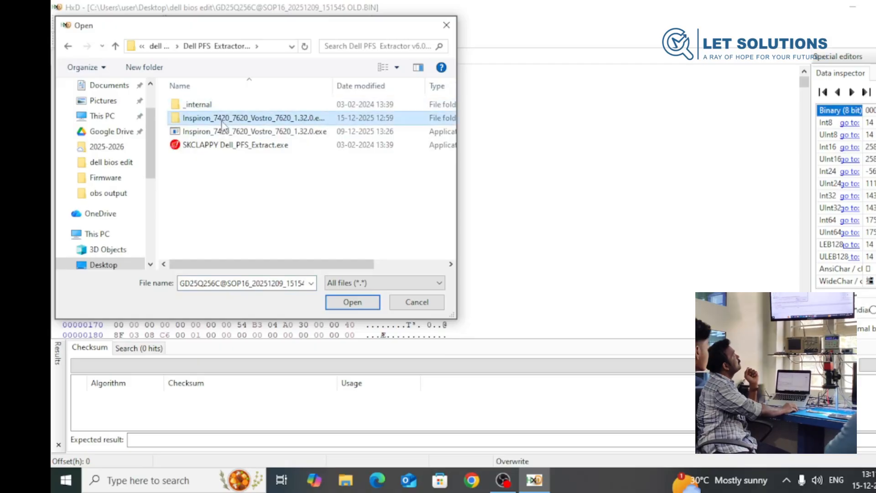
{"action": "double_click", "coordinate": [254, 105]}
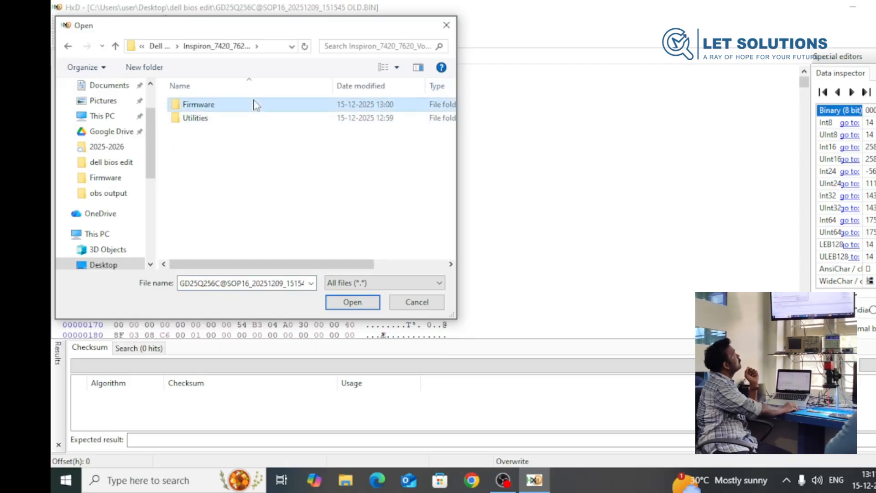
{"action": "double_click", "coordinate": [255, 107]}
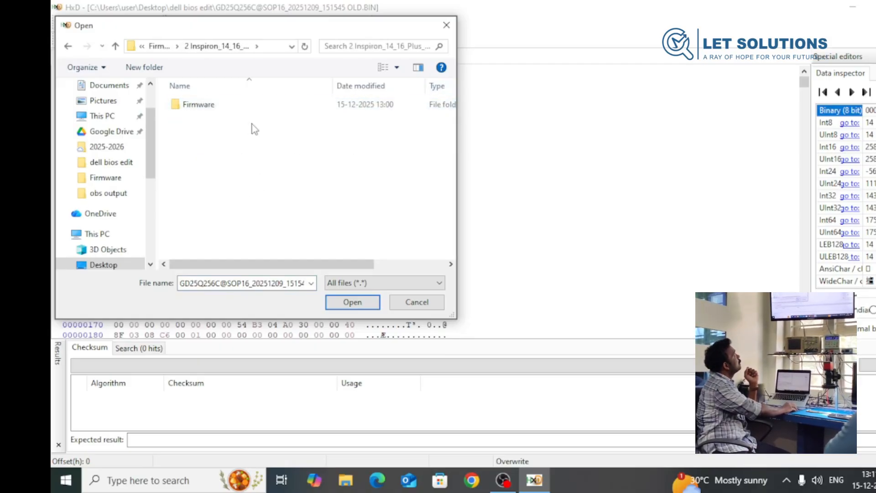
{"action": "double_click", "coordinate": [233, 105]}
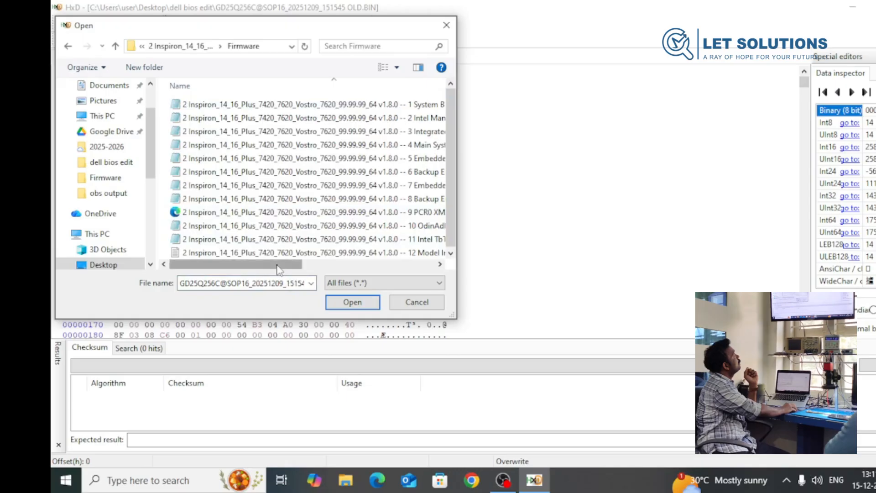
{"action": "left_click_drag", "start_coordinate": [282, 265], "coordinate": [354, 274]}
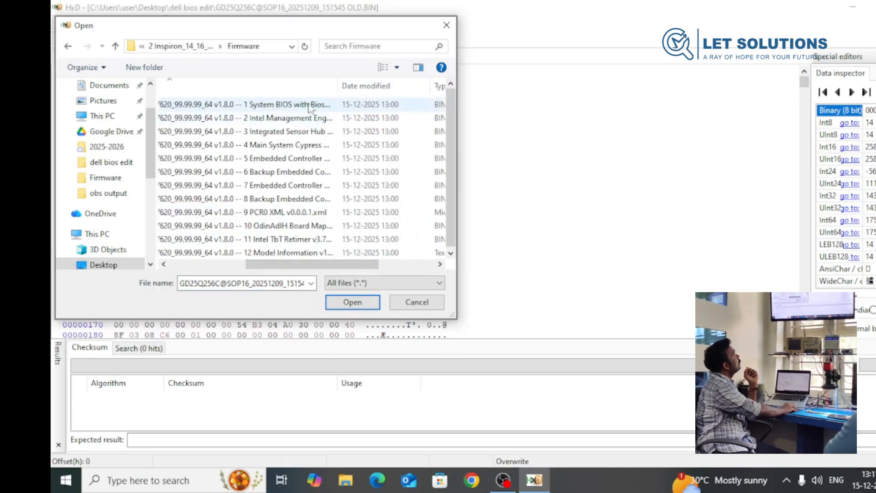
{"action": "left_click_drag", "start_coordinate": [339, 86], "coordinate": [417, 88]}
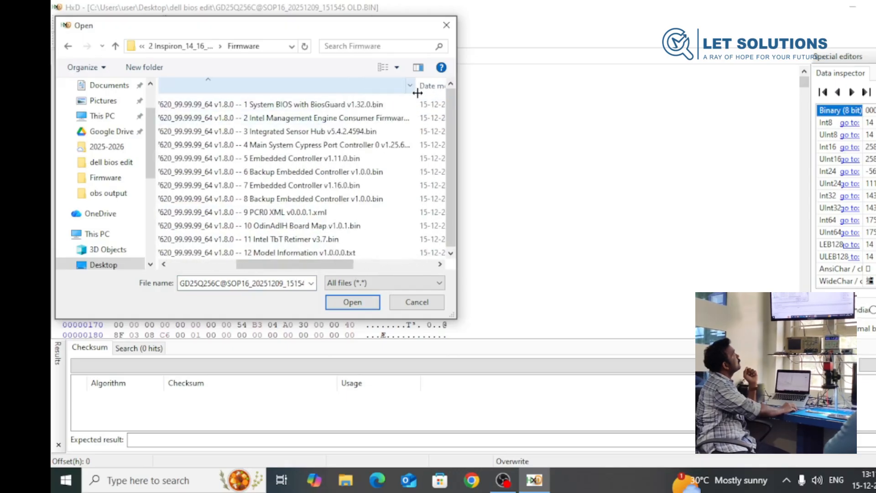
{"action": "left_click_drag", "start_coordinate": [319, 265], "coordinate": [391, 229]}
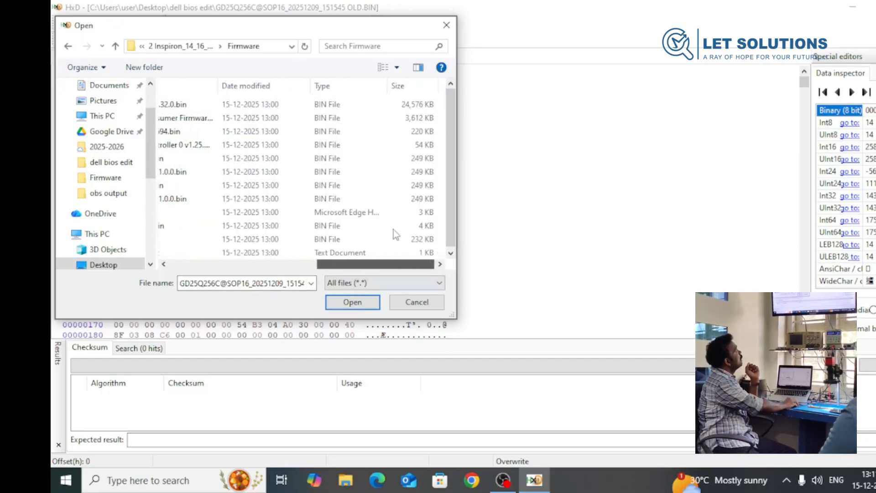
{"action": "left_click", "coordinate": [382, 106]}
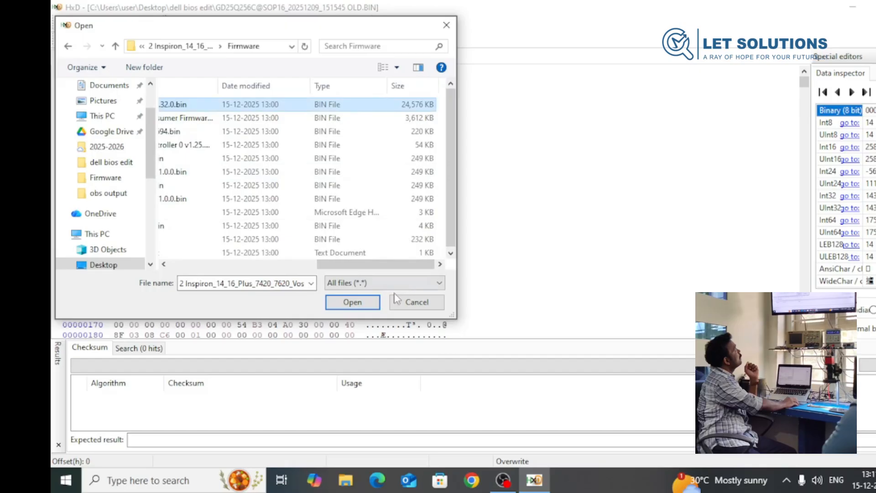
{"action": "left_click", "coordinate": [365, 302]}
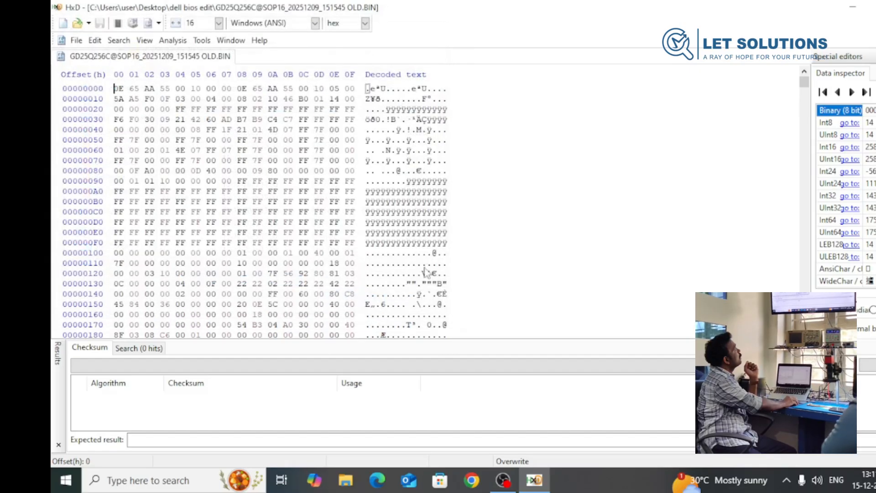
- Compare the beginning of the old BIOS dump with the beginning of the extracted system BIOS file
{"action": "left_click", "coordinate": [161, 57]}
{"action": "left_click", "coordinate": [274, 58]}
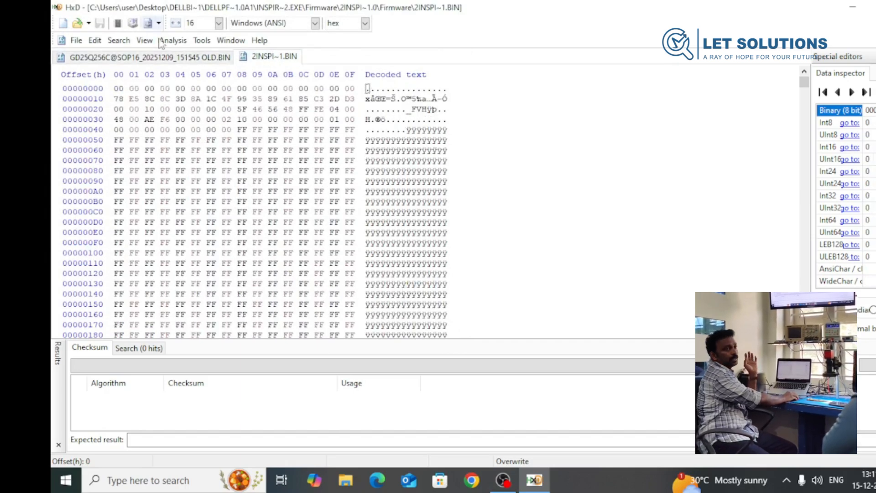
{"action": "left_click", "coordinate": [163, 57]}
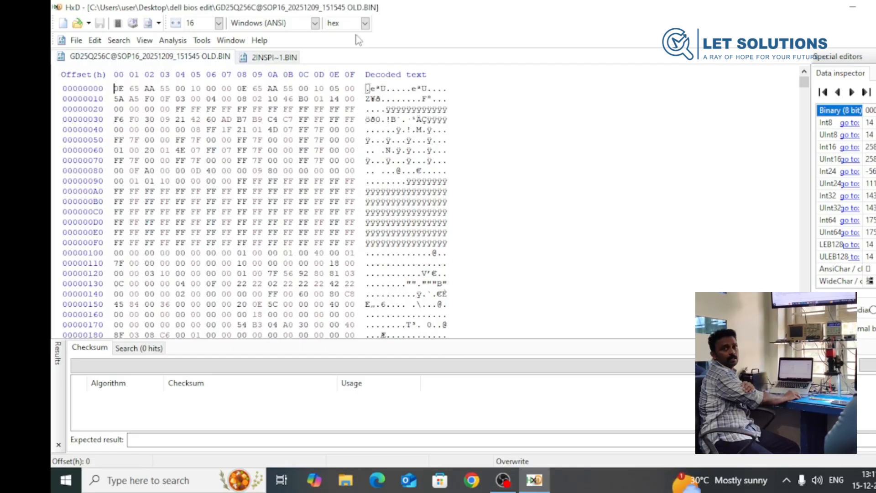
{"action": "left_click", "coordinate": [277, 57]}
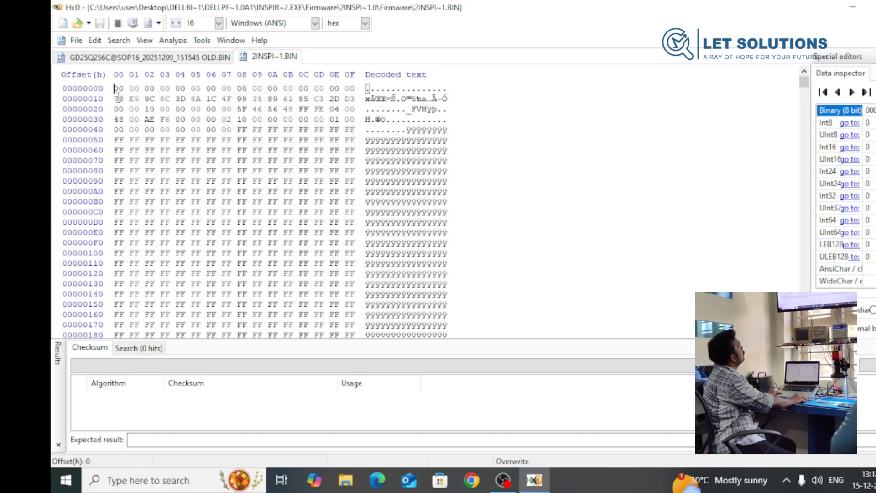
- Select the bytes 78 E5 8C in the second row of the extracted BIOS, and search forward for those hex values in the old dump
{"action": "left_click_drag", "start_coordinate": [117, 100], "coordinate": [155, 96]}
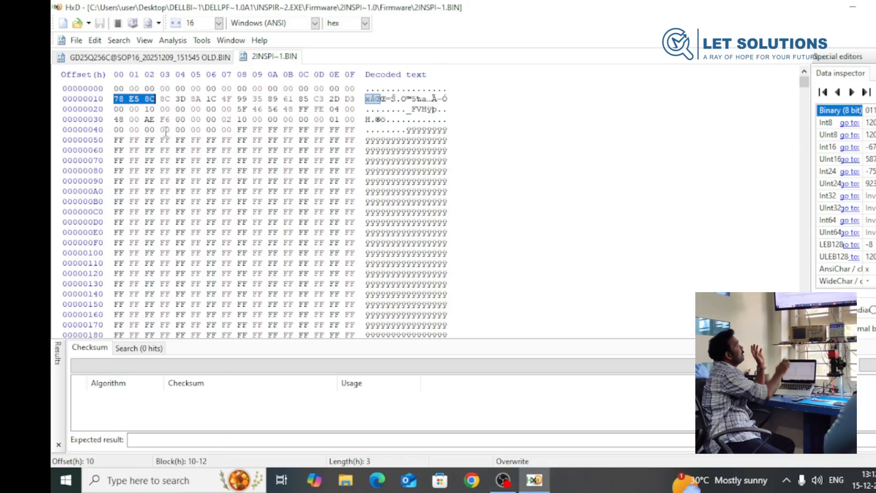
{"action": "left_click", "coordinate": [185, 58]}
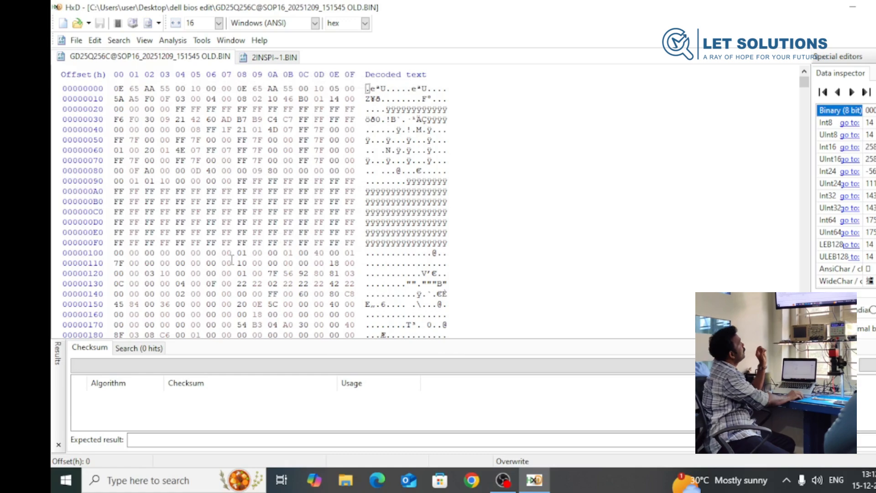
{"action": "key", "text": "ctrl+f"}
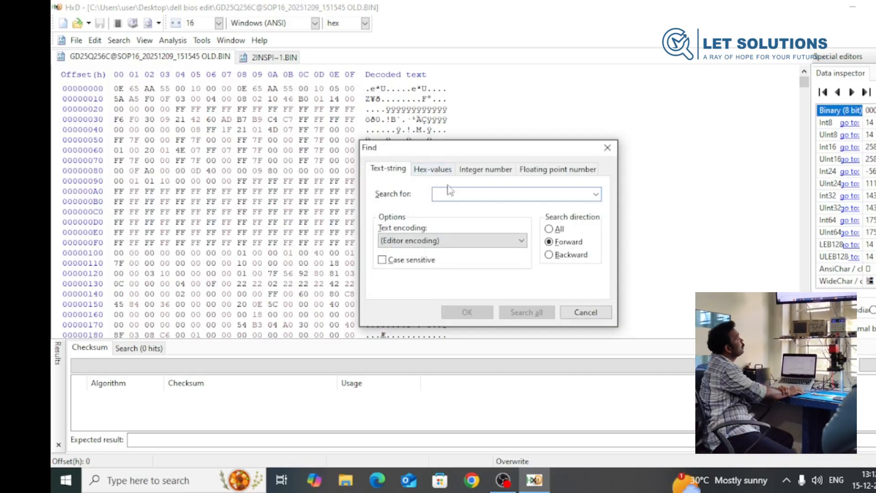
{"action": "left_click", "coordinate": [441, 171]}
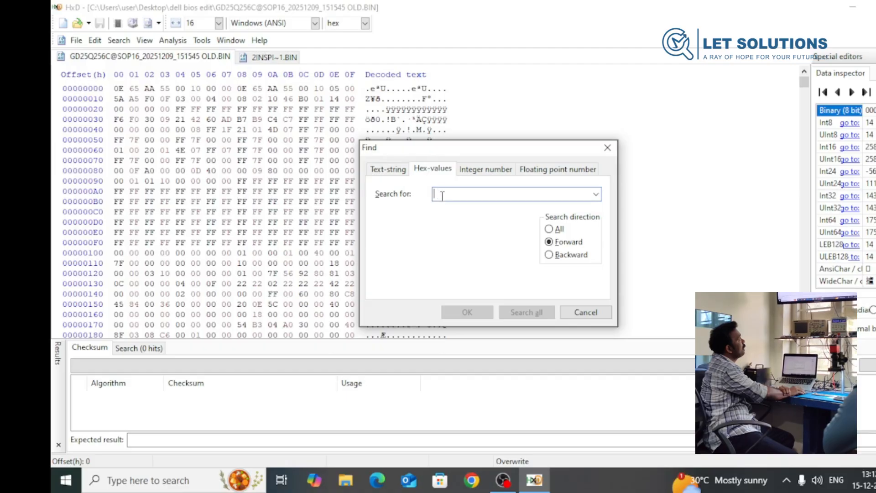
{"action": "type", "text": "78 E5 8C"}
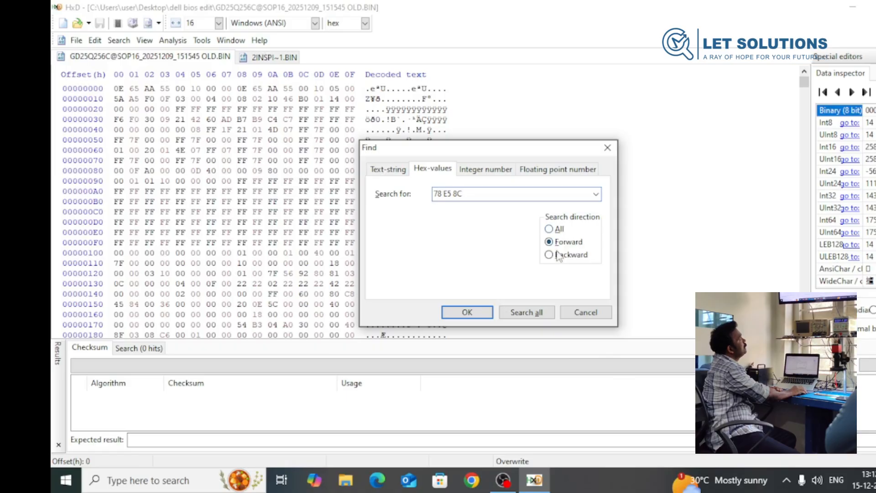
{"action": "left_click", "coordinate": [466, 312]}
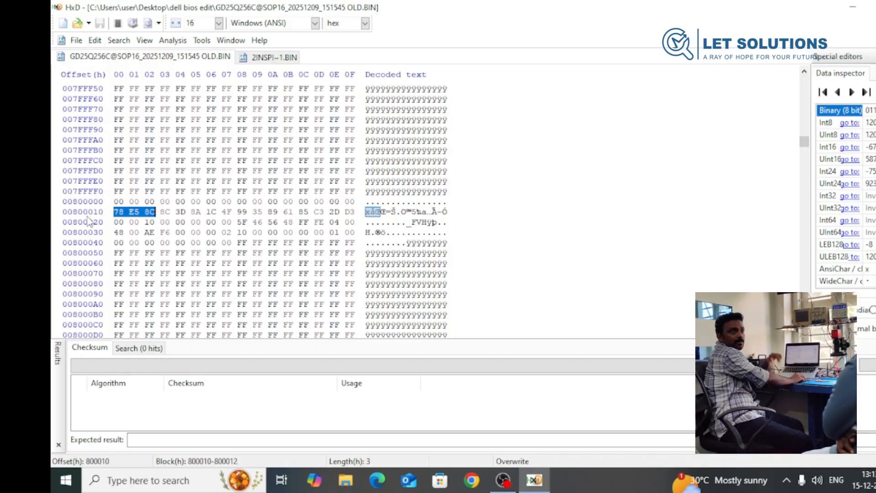
- Compare the last rows of the extracted system BIOS file with the last rows of the old dump
{"action": "left_click", "coordinate": [274, 57]}
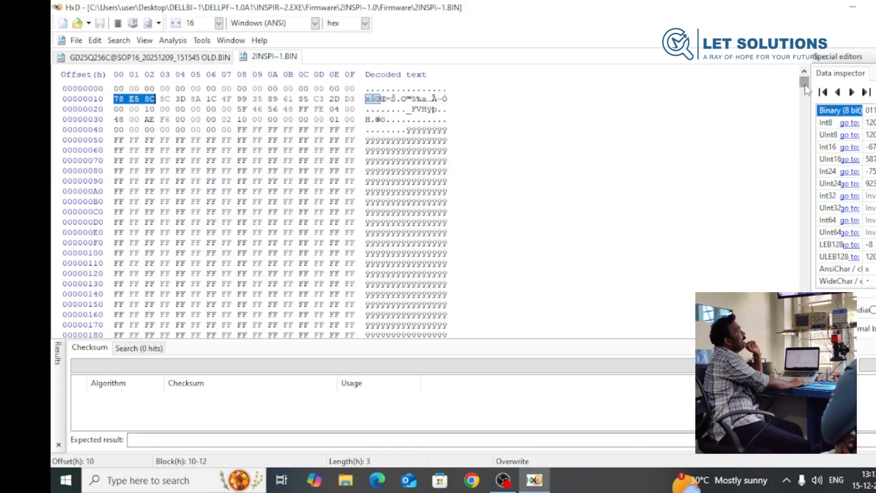
{"action": "left_click_drag", "start_coordinate": [805, 83], "coordinate": [813, 342]}
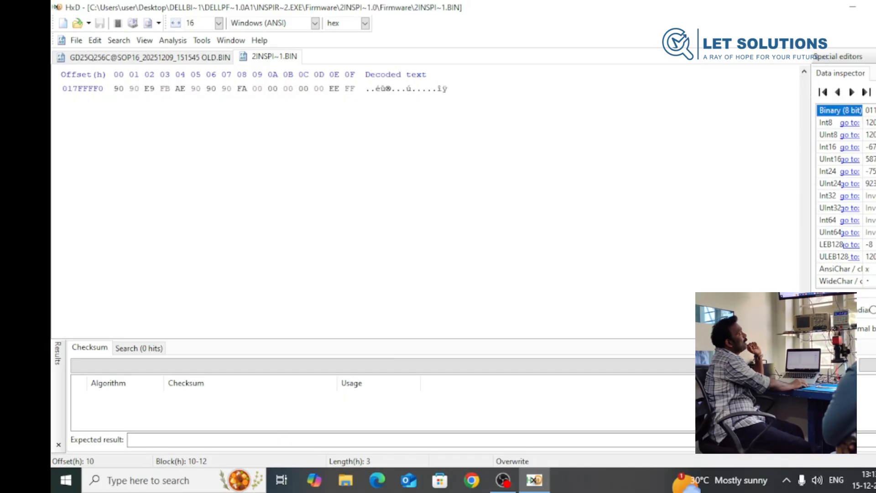
{"action": "scroll", "coordinate": [397, 122], "scroll_direction": "up", "scroll_amount": 1}
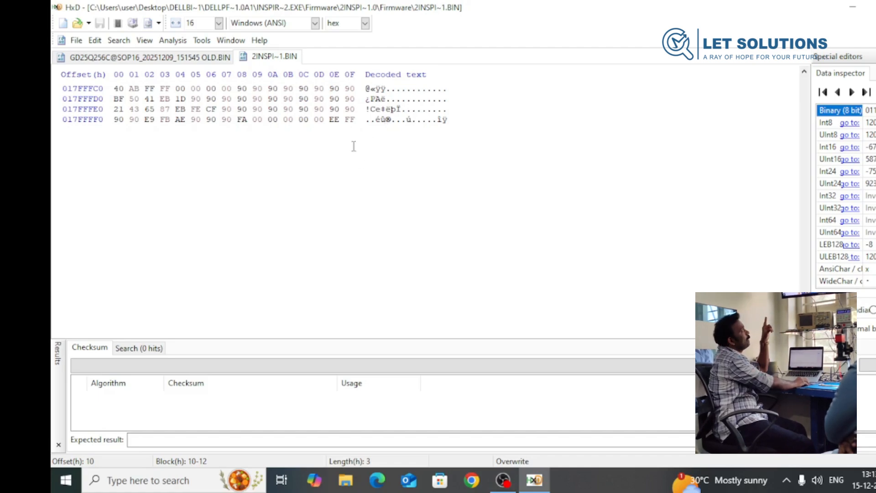
{"action": "left_click", "coordinate": [151, 57]}
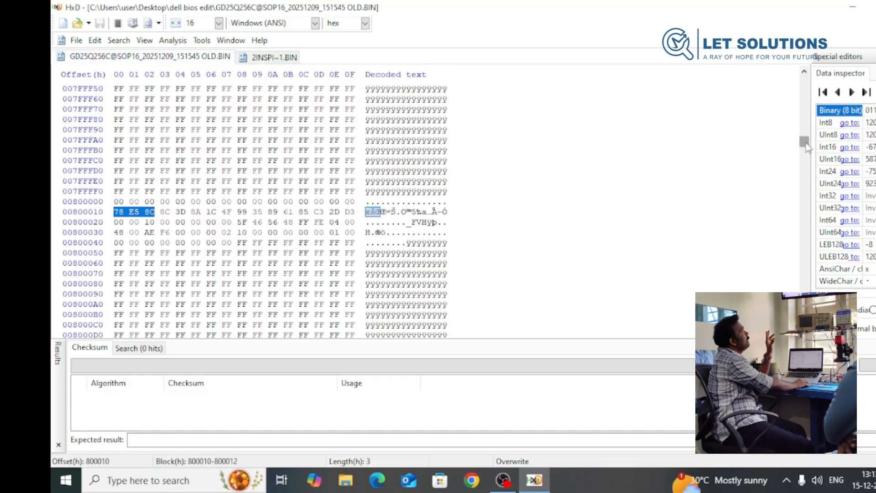
{"action": "left_click_drag", "start_coordinate": [806, 144], "coordinate": [804, 333]}
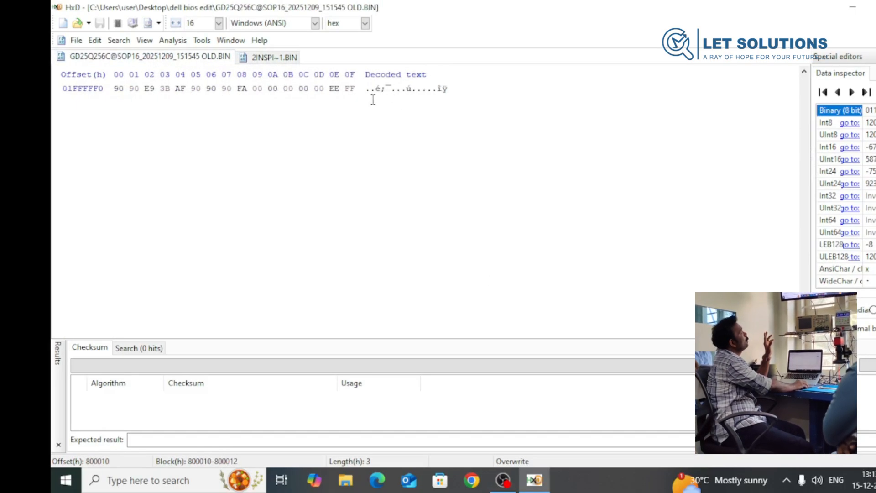
{"action": "left_click", "coordinate": [269, 57]}
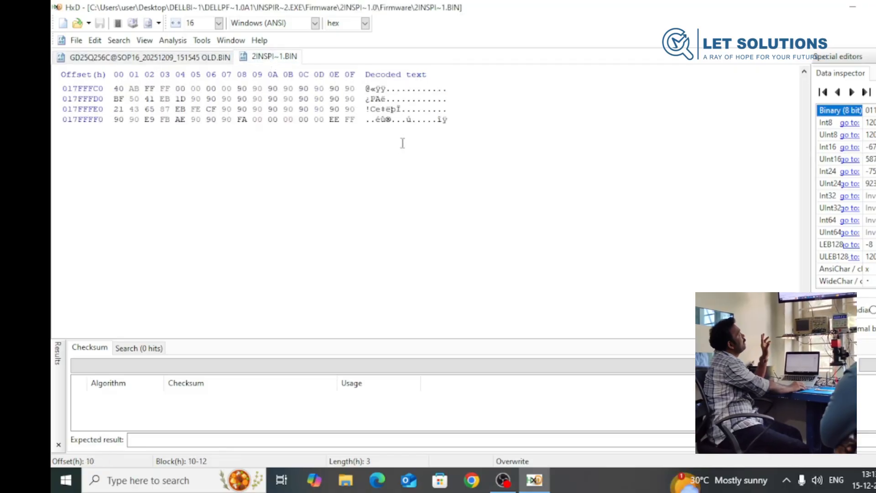
{"action": "left_click", "coordinate": [196, 57]}
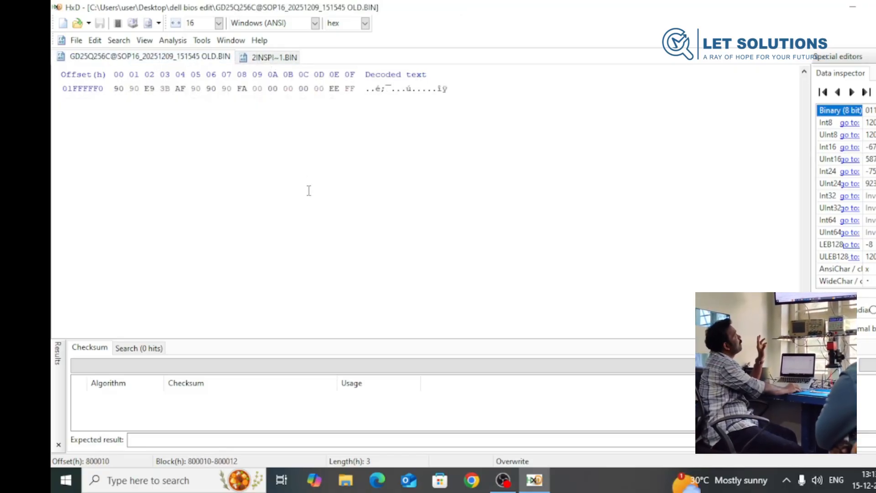
{"action": "scroll", "coordinate": [307, 190], "scroll_direction": "up", "scroll_amount": 1}
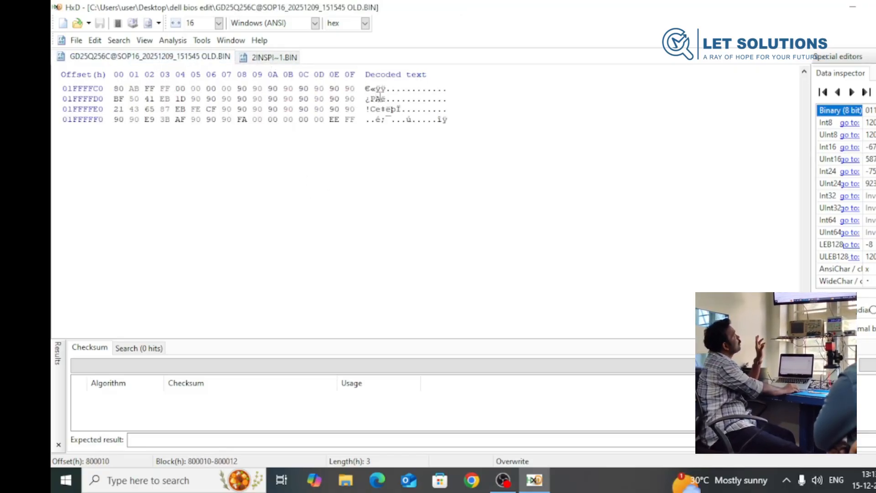
{"action": "left_click", "coordinate": [285, 56]}
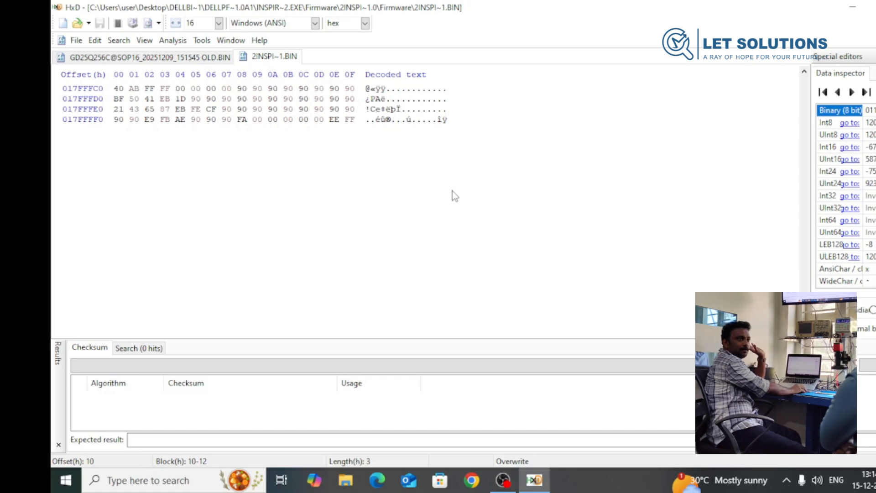
- Select the entire contents of the extracted system BIOS file, from offset 0 to 17FFFFF, and copy it
{"action": "scroll", "coordinate": [320, 199], "scroll_direction": "up", "scroll_amount": 10}
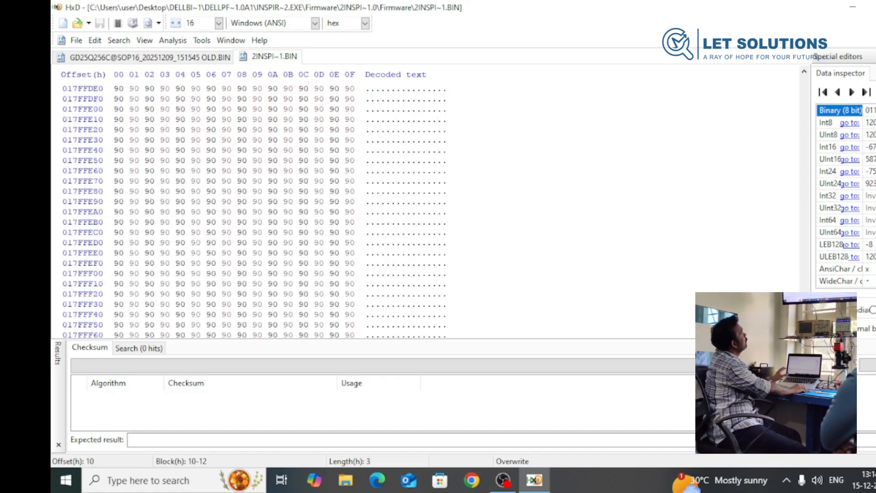
{"action": "left_click_drag", "start_coordinate": [804, 322], "coordinate": [804, 81]}
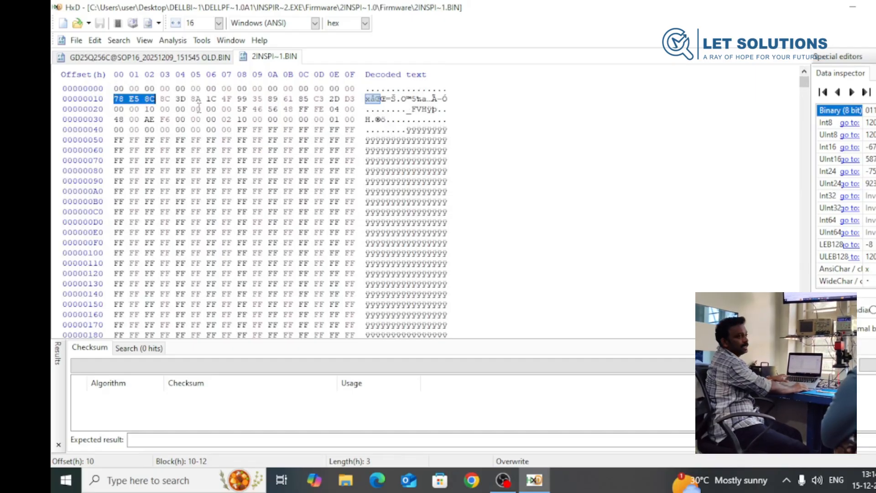
{"action": "left_click", "coordinate": [117, 88]}
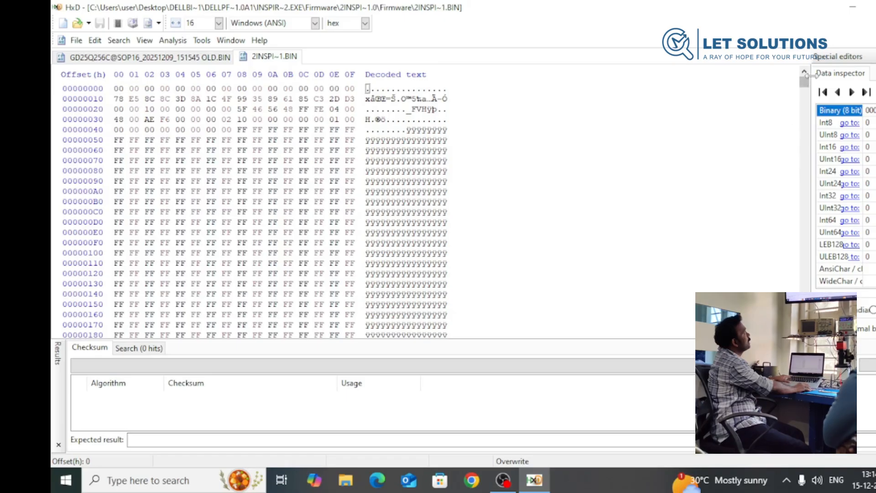
{"action": "left_click_drag", "start_coordinate": [804, 85], "coordinate": [804, 335]}
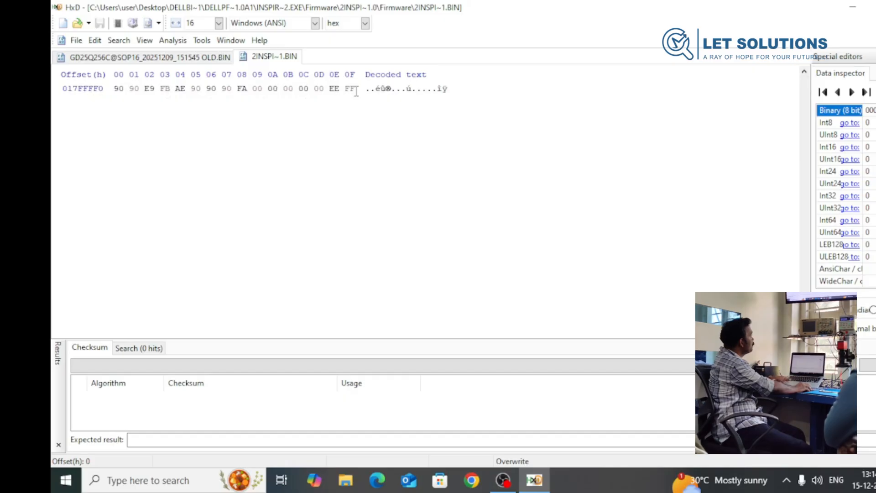
{"action": "key", "text": "ctrl+a"}
{"action": "scroll", "coordinate": [323, 272], "scroll_direction": "up", "scroll_amount": 14}
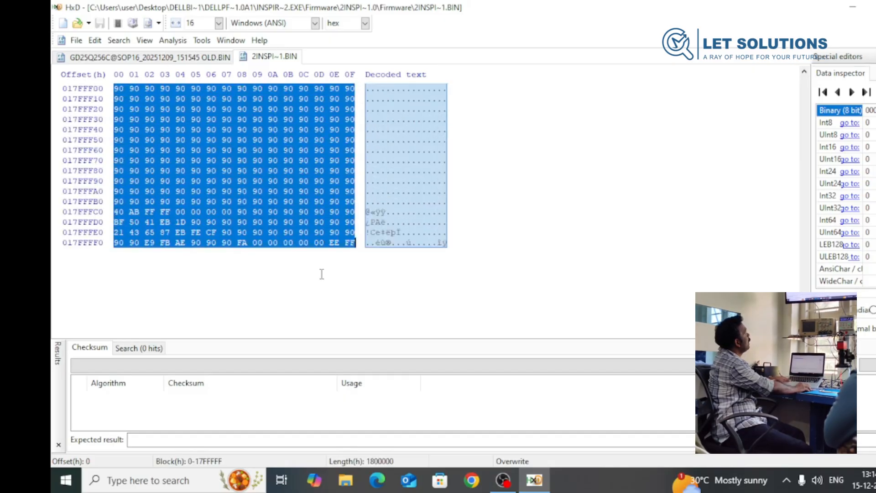
{"action": "scroll", "coordinate": [321, 274], "scroll_direction": "up", "scroll_amount": 1}
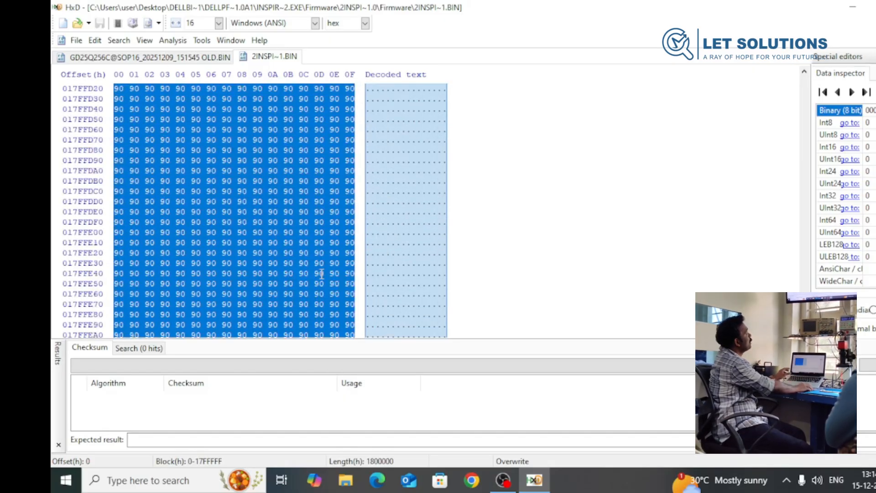
{"action": "right_click", "coordinate": [227, 201]}
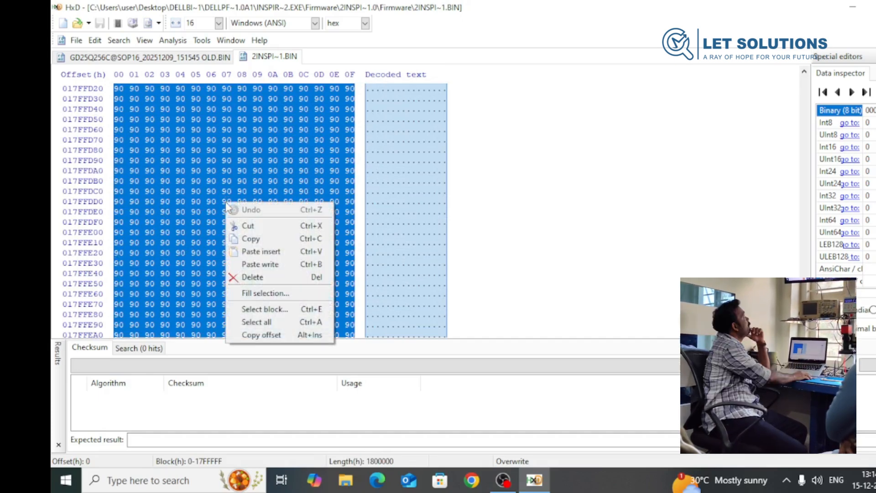
{"action": "left_click", "coordinate": [275, 242]}
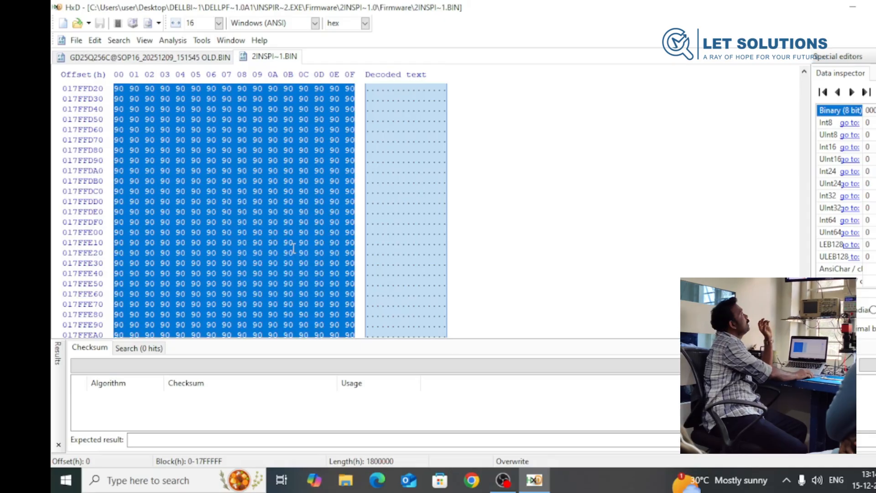
- Switch to the old dump and go to hex offset 800010, relative to the beginning
{"action": "left_click", "coordinate": [150, 57]}
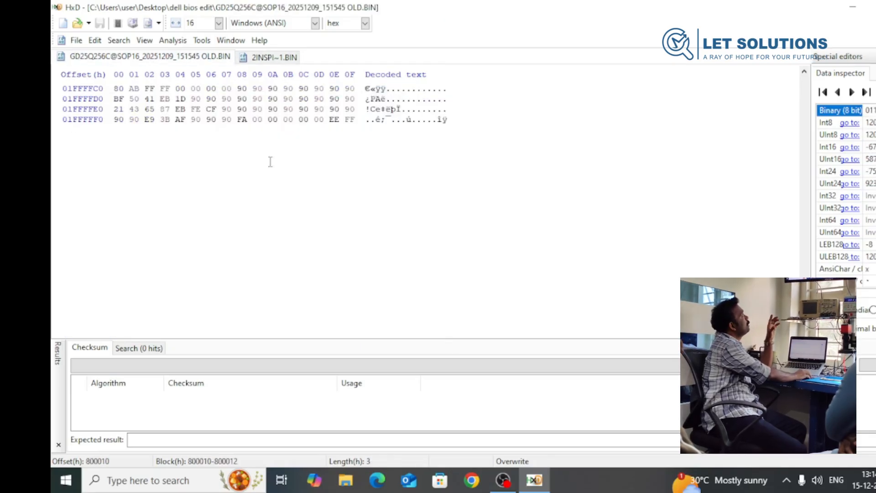
{"action": "scroll", "coordinate": [460, 284], "scroll_direction": "up", "scroll_amount": 16}
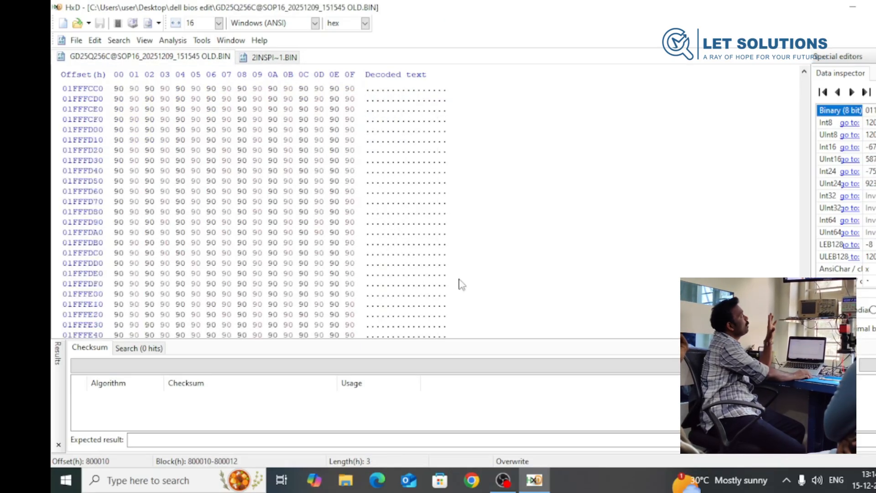
{"action": "scroll", "coordinate": [460, 283], "scroll_direction": "up", "scroll_amount": 2}
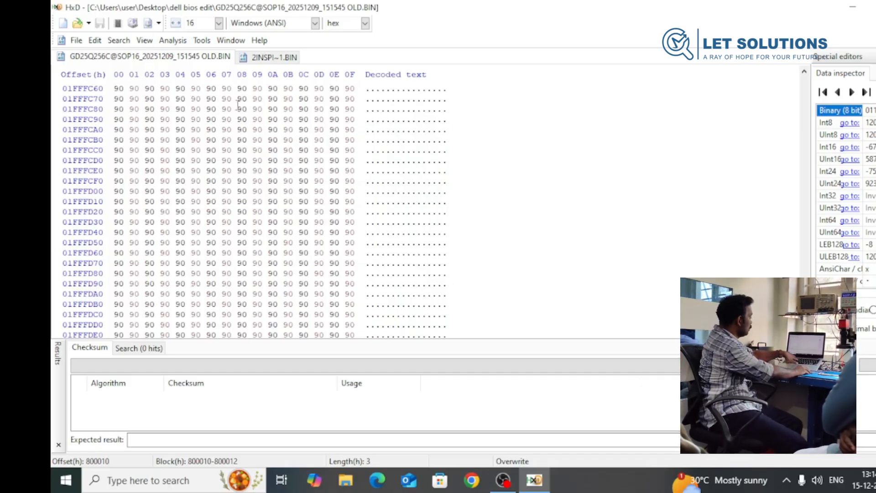
{"action": "key", "text": "ctrl+g"}
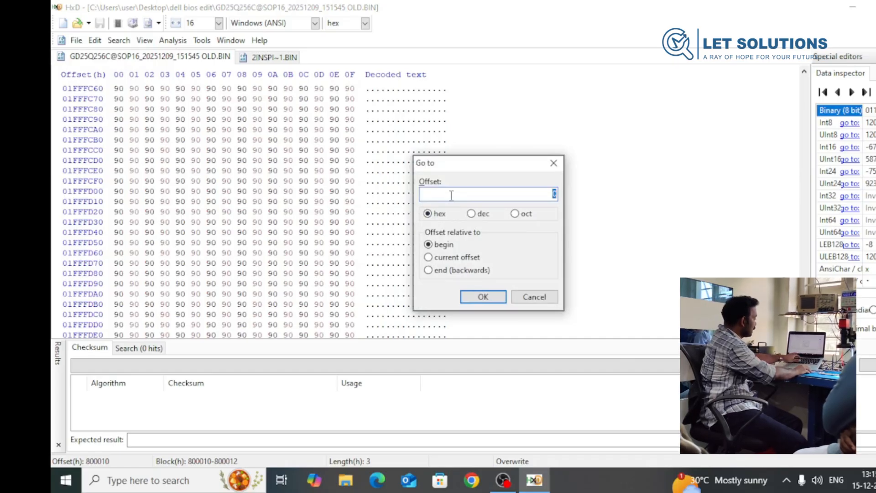
{"action": "type", "text": "8000"}
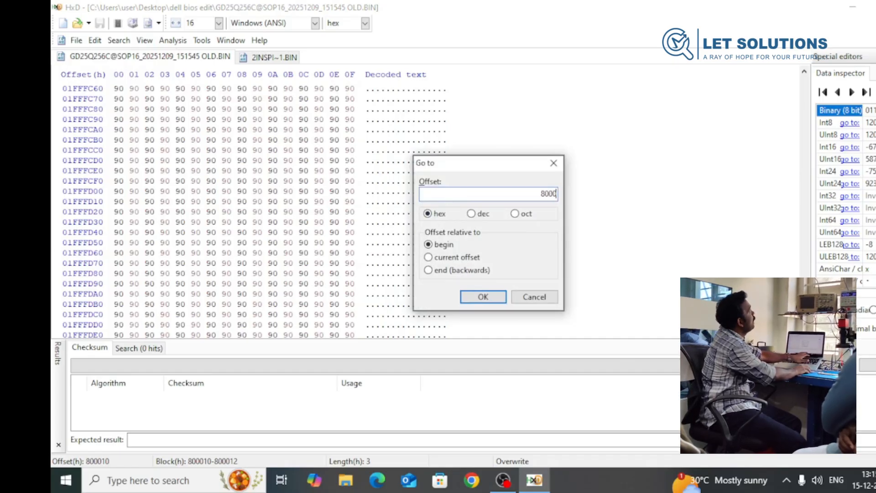
{"action": "type", "text": "10"}
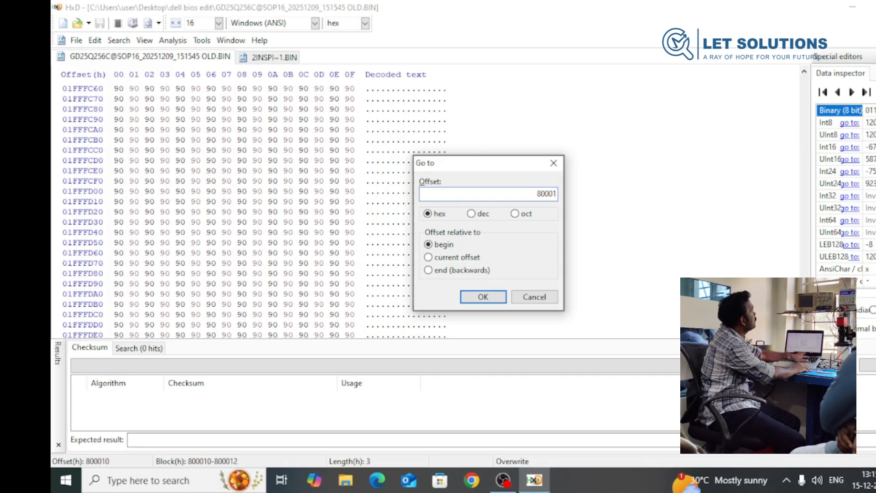
{"action": "left_click", "coordinate": [477, 298]}
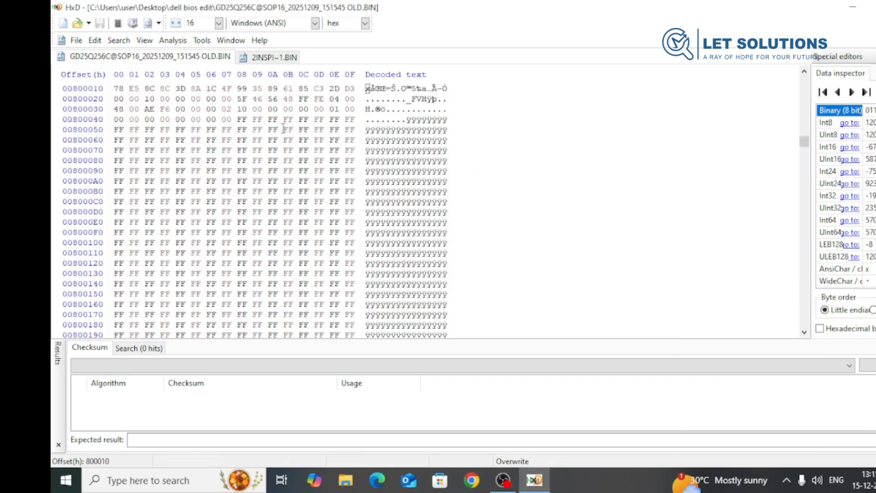
- Delete the old dump's block from 800000 to 1FFFFFF and insert the copied system BIOS bytes in its place, accepting the file-size changes
{"action": "scroll", "coordinate": [206, 133], "scroll_direction": "up", "scroll_amount": 2}
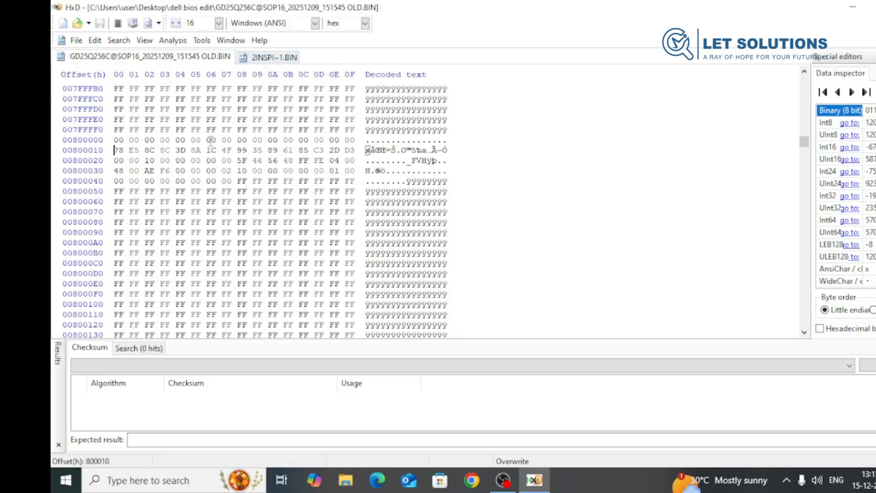
{"action": "left_click", "coordinate": [117, 139]}
{"action": "scroll", "coordinate": [419, 263], "scroll_direction": "down", "scroll_amount": 13}
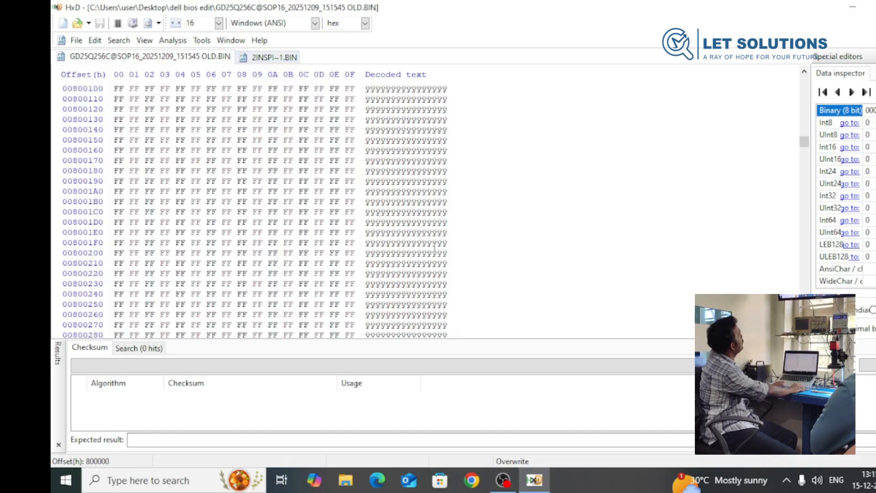
{"action": "left_click_drag", "start_coordinate": [805, 142], "coordinate": [804, 336]}
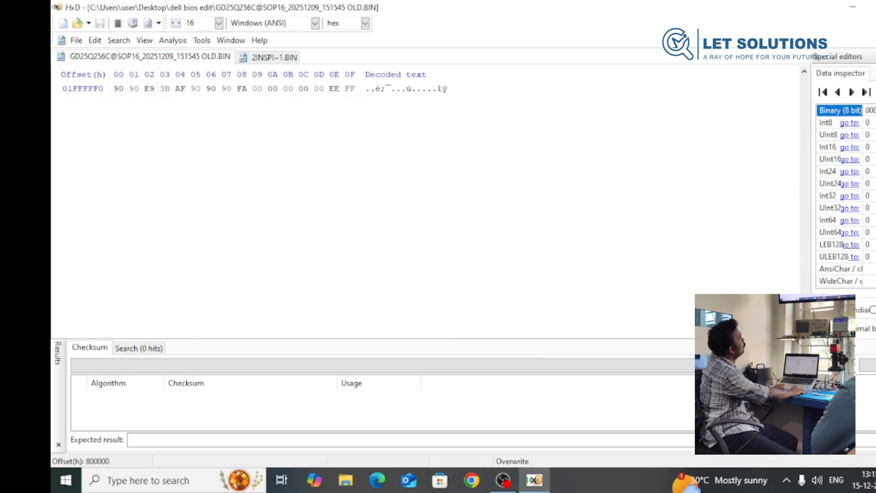
{"action": "left_click", "coordinate": [355, 90], "text": "shift"}
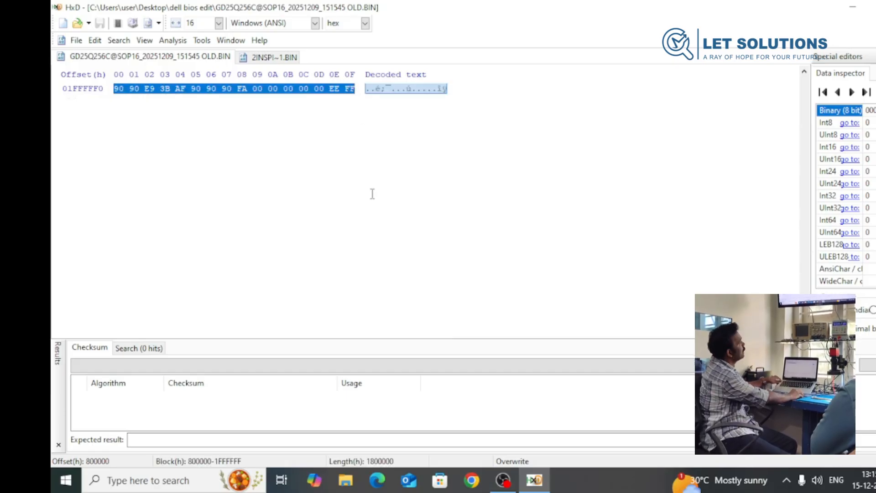
{"action": "scroll", "coordinate": [373, 194], "scroll_direction": "up", "scroll_amount": 7}
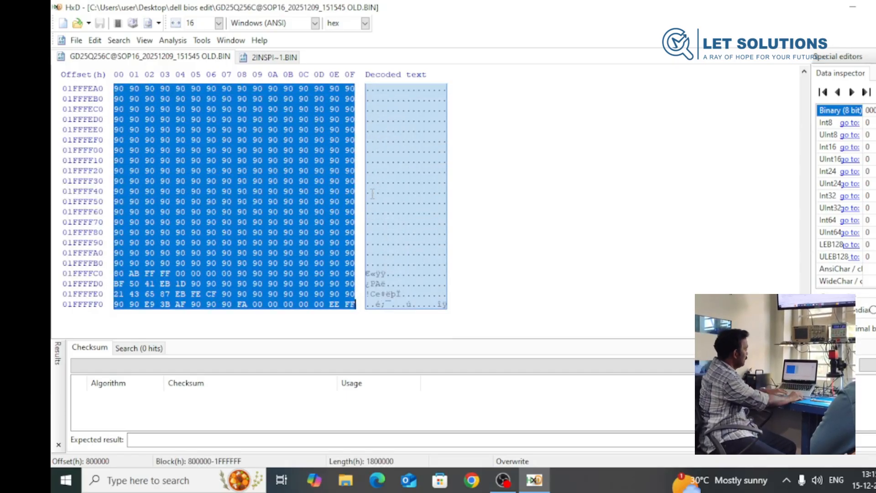
{"action": "key", "text": "Delete"}
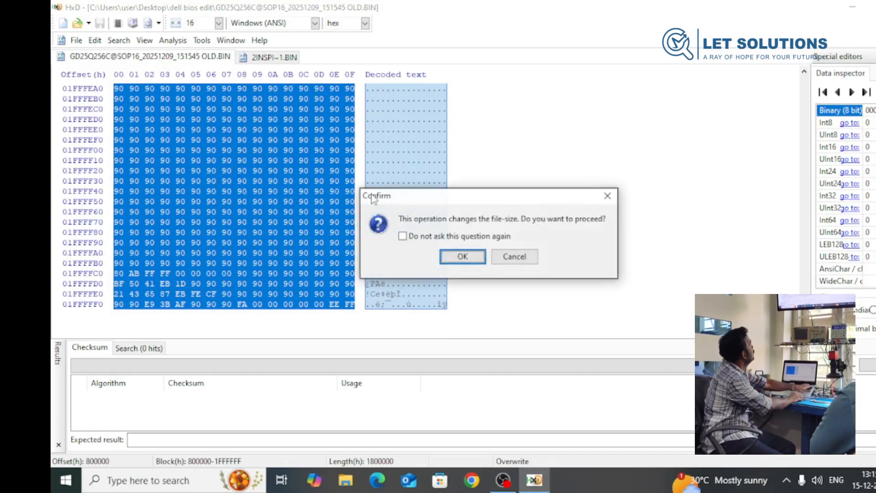
{"action": "left_click", "coordinate": [470, 264]}
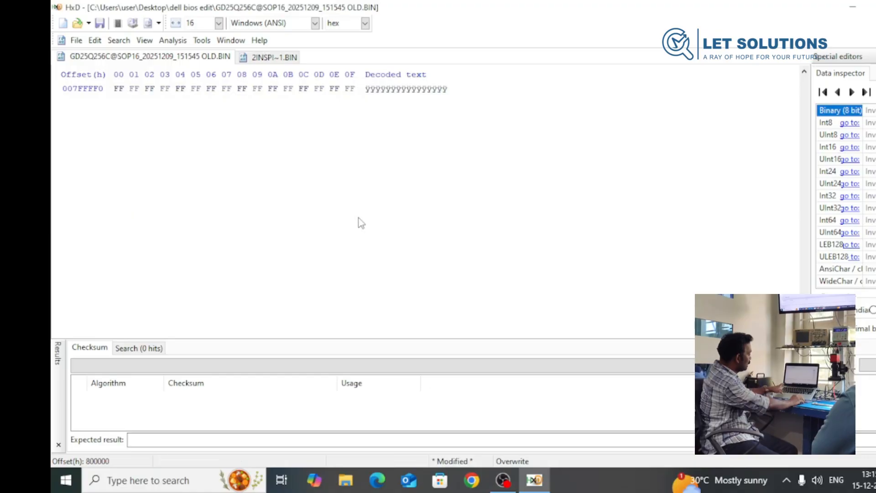
{"action": "key", "text": "Delete"}
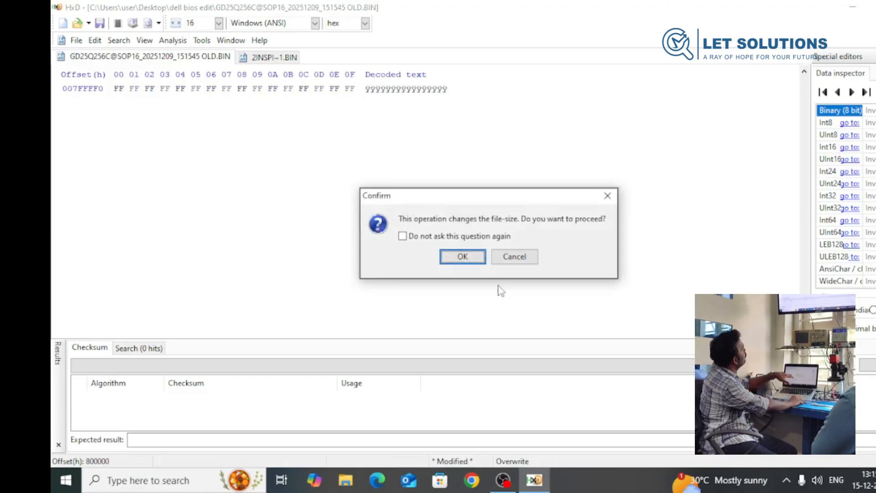
{"action": "left_click", "coordinate": [462, 257]}
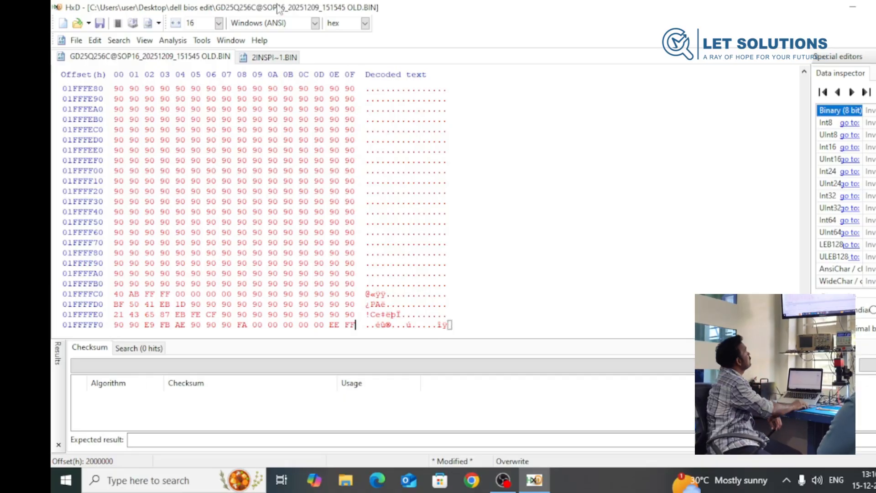
- Save the edited dump as "bios region edit.BIN" in the editbios folder, and minimise the hex editor to show that folder
{"action": "left_click", "coordinate": [76, 40]}
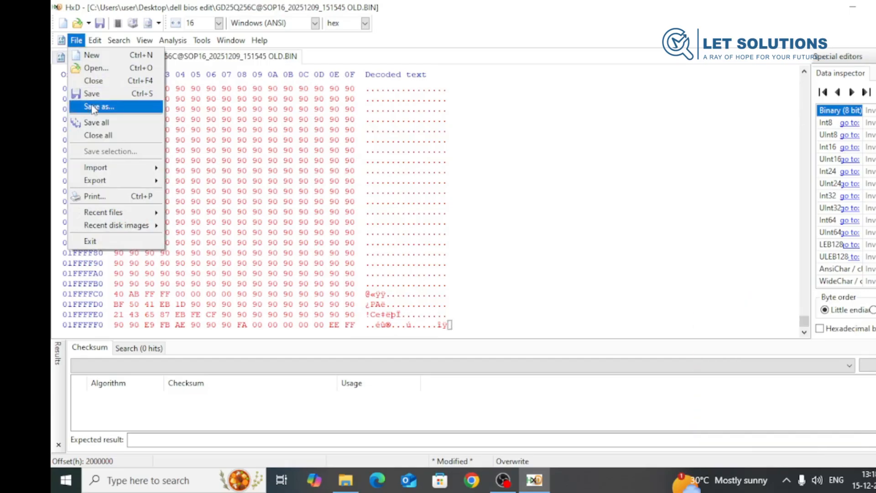
{"action": "left_click", "coordinate": [94, 108]}
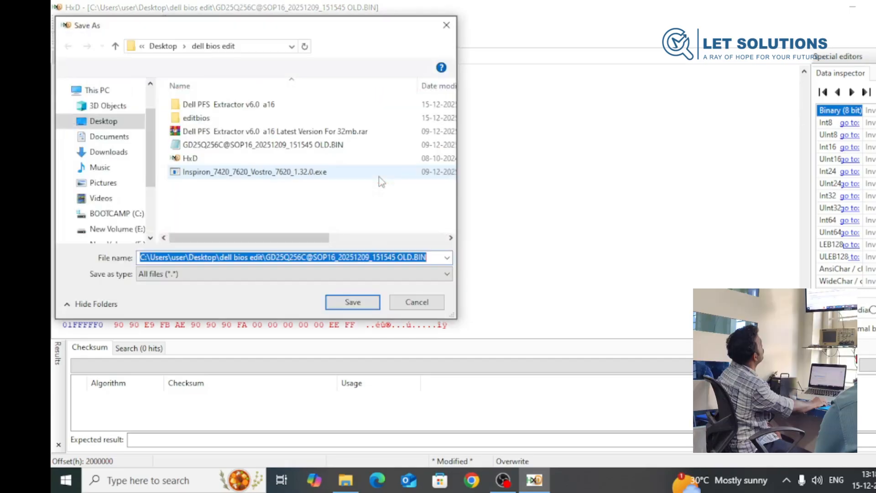
{"action": "double_click", "coordinate": [197, 118]}
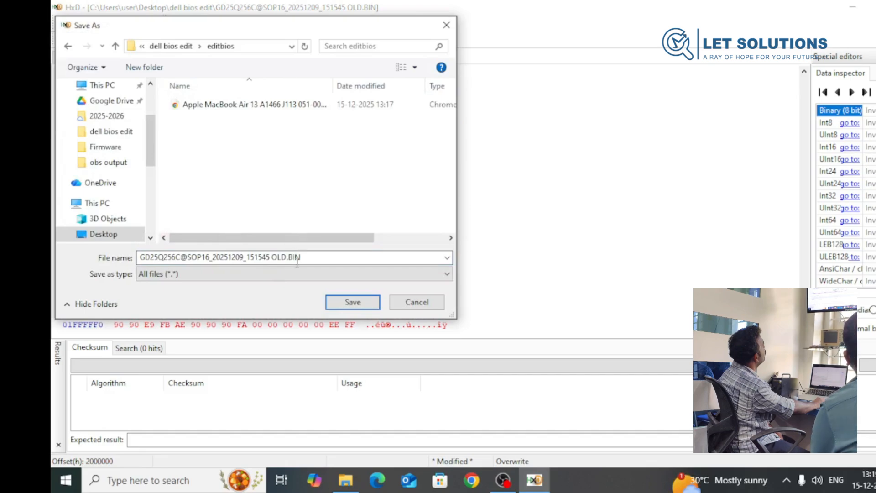
{"action": "key", "text": "ctrl+a"}
{"action": "left_click", "coordinate": [272, 257]}
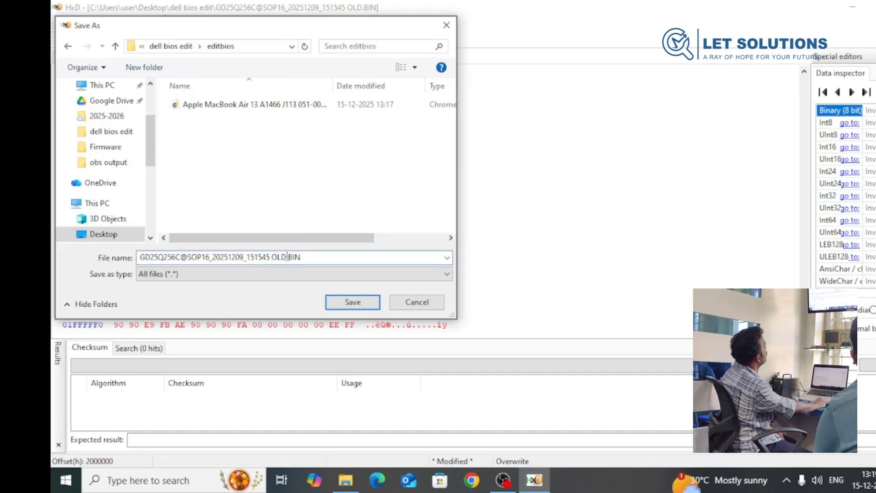
{"action": "left_click_drag", "start_coordinate": [285, 257], "coordinate": [138, 257]}
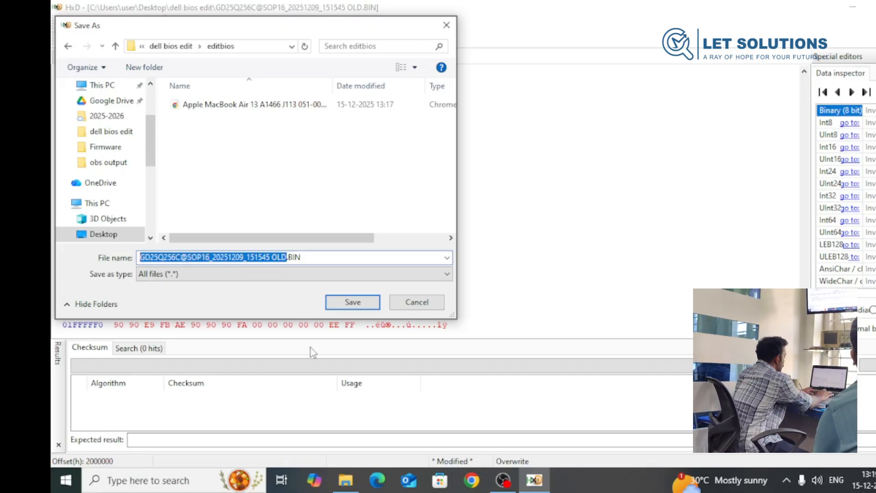
{"action": "type", "text": "bi"}
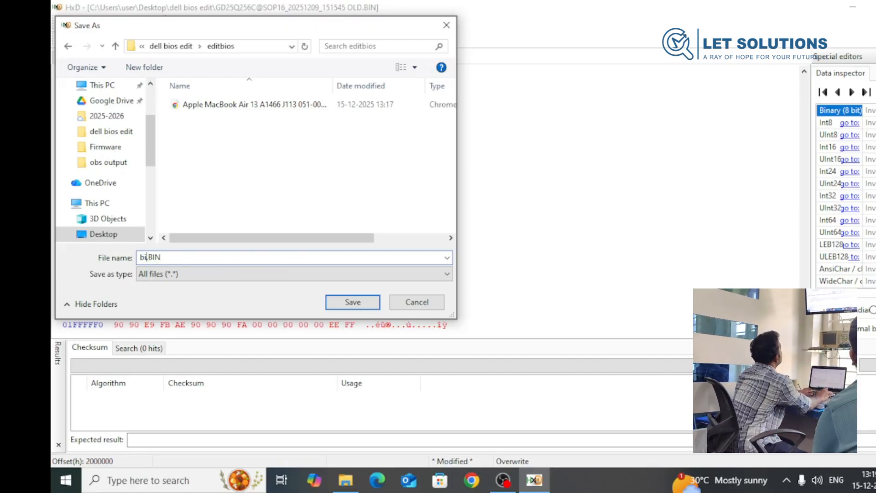
{"action": "type", "text": "os re"}
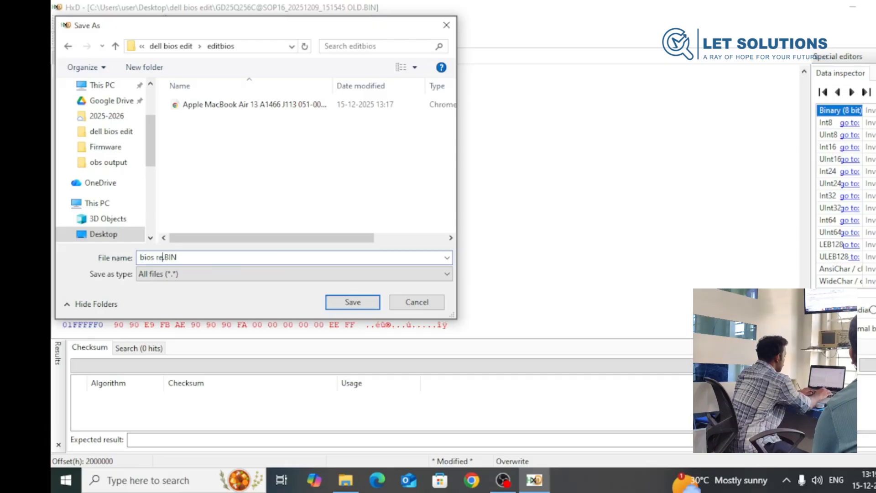
{"action": "type", "text": "gion"}
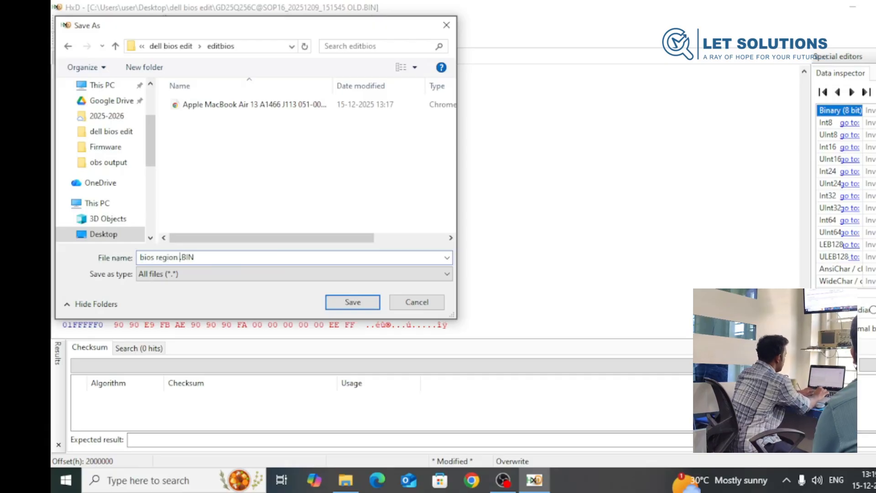
{"action": "type", "text": " edit"}
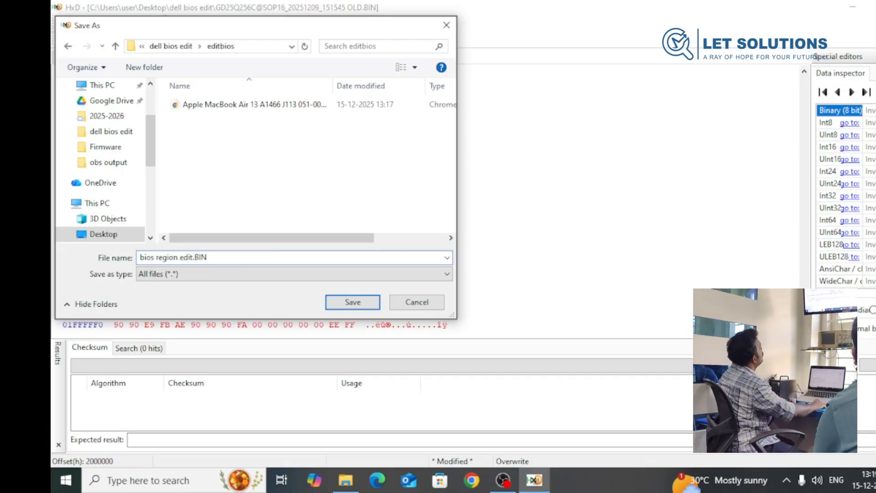
{"action": "left_click", "coordinate": [361, 304]}
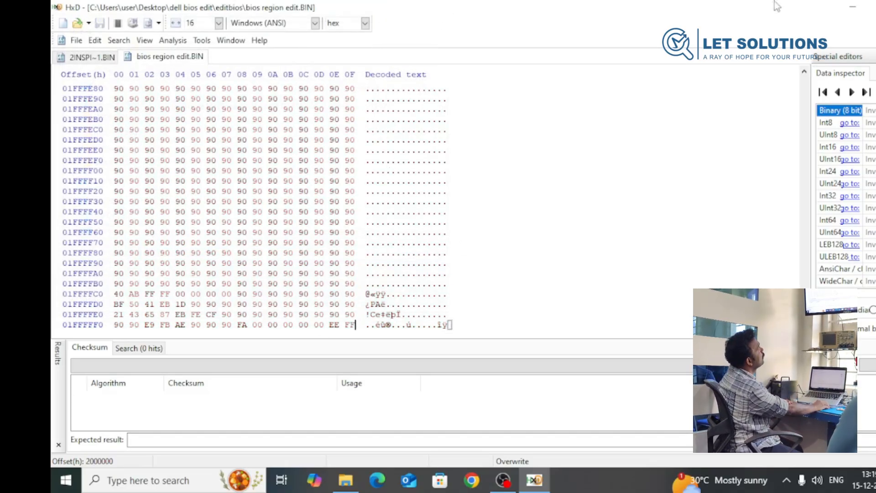
{"action": "left_click", "coordinate": [853, 6]}
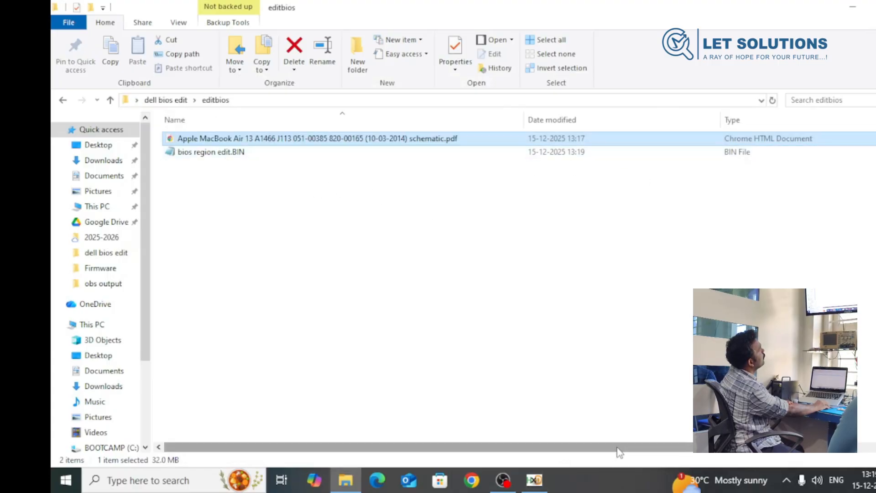
- Go back to the dell bios edit folder, switch to the hex editor and close the extracted system BIOS file 2INSPI~1.BIN
{"action": "left_click_drag", "start_coordinate": [619, 448], "coordinate": [752, 456]}
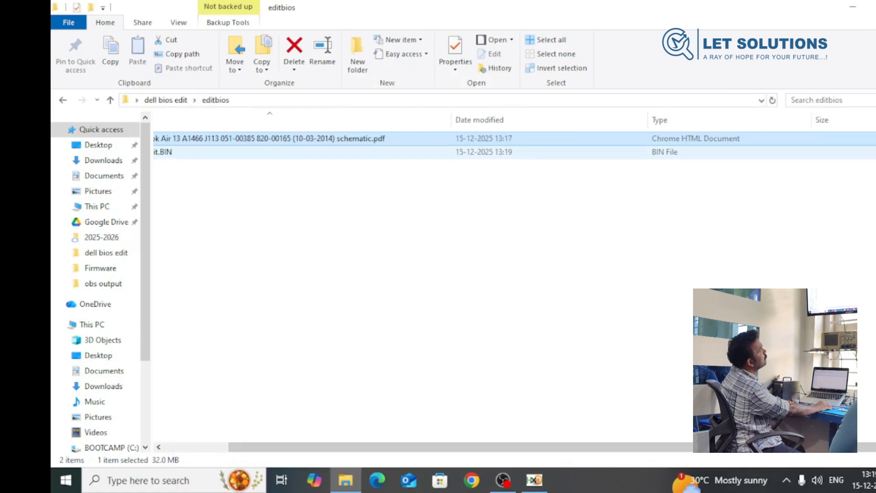
{"action": "left_click", "coordinate": [65, 106]}
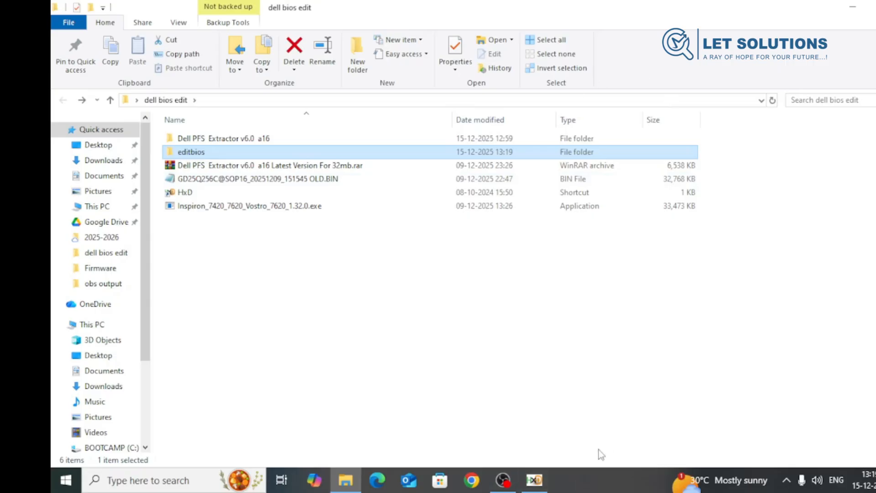
{"action": "left_click", "coordinate": [534, 480]}
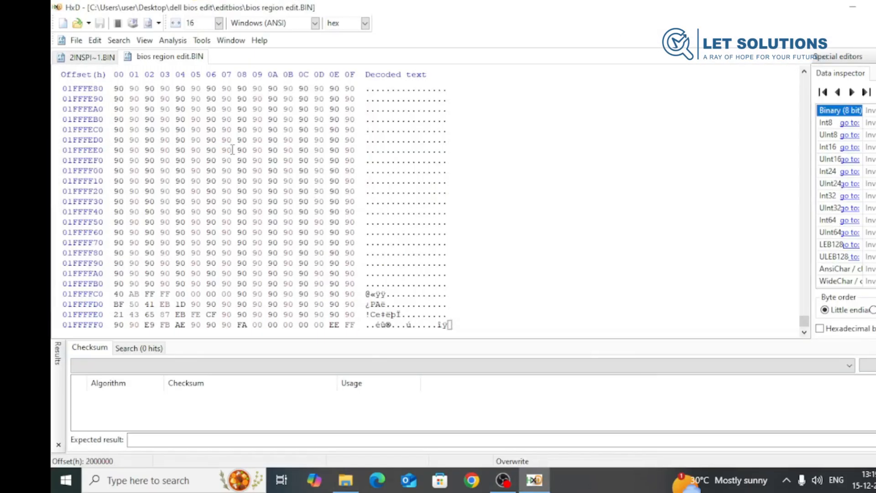
{"action": "scroll", "coordinate": [311, 200], "scroll_direction": "up", "scroll_amount": 8}
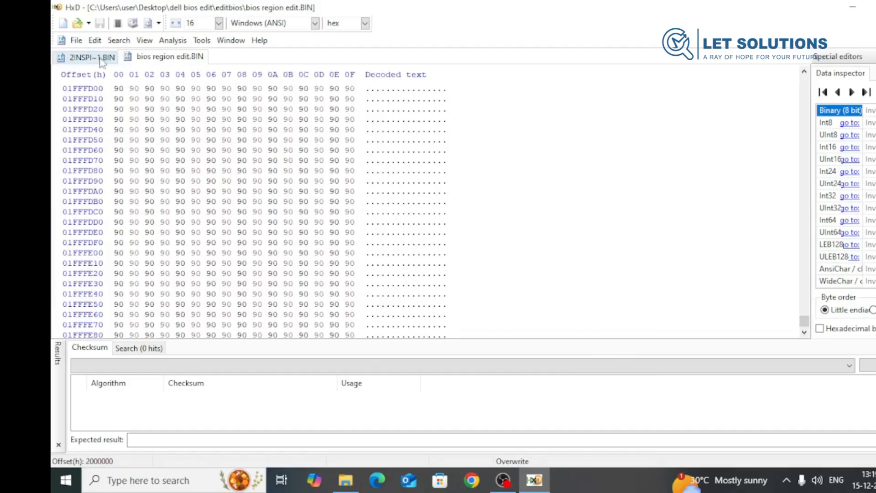
{"action": "left_click", "coordinate": [92, 57]}
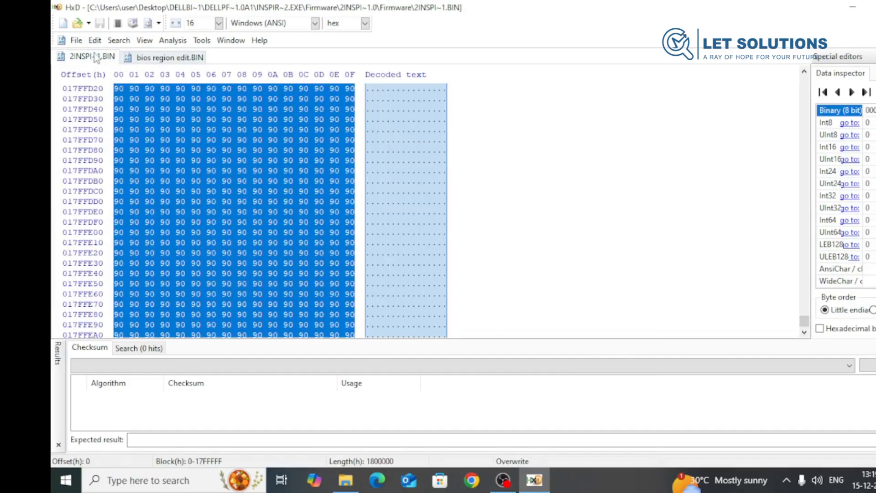
{"action": "right_click", "coordinate": [97, 58]}
{"action": "left_click", "coordinate": [127, 61]}
- Open the extracted Intel Management Engine firmware BIN from the innermost Firmware folder of the Inspiron_7420_7620_Vostro_7620_1.32.0 extraction
{"action": "left_click", "coordinate": [77, 41]}
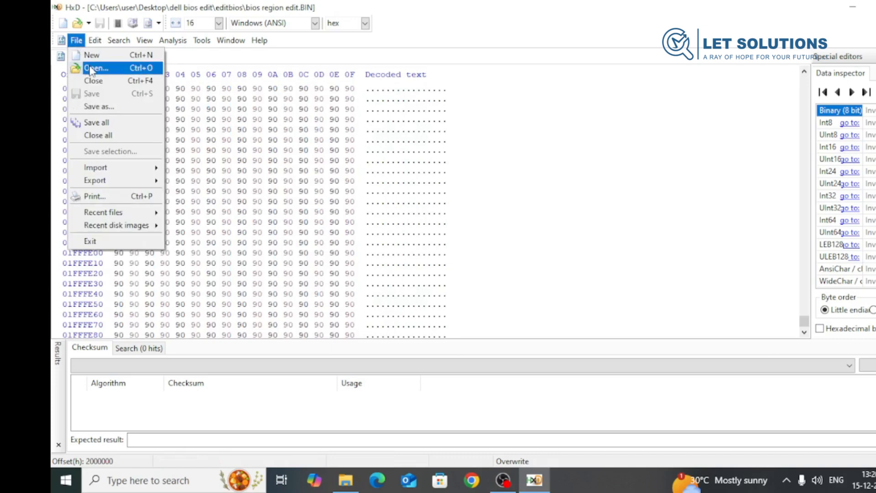
{"action": "left_click", "coordinate": [89, 67]}
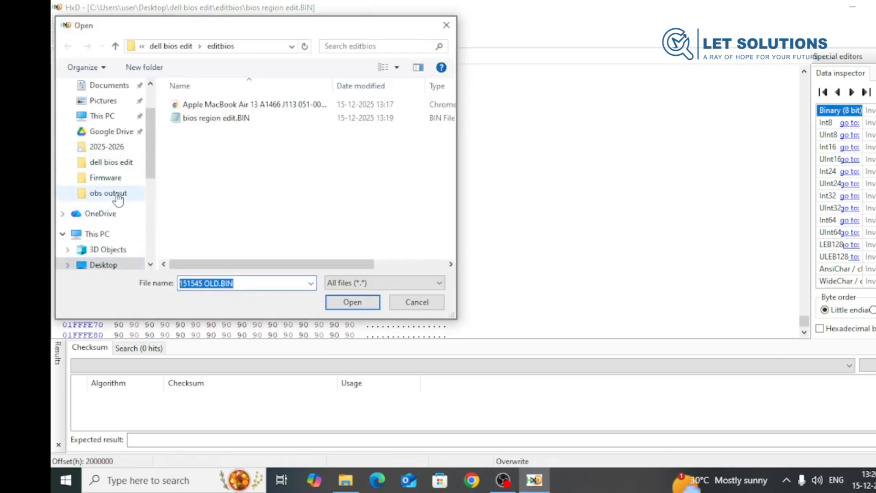
{"action": "left_click", "coordinate": [130, 164]}
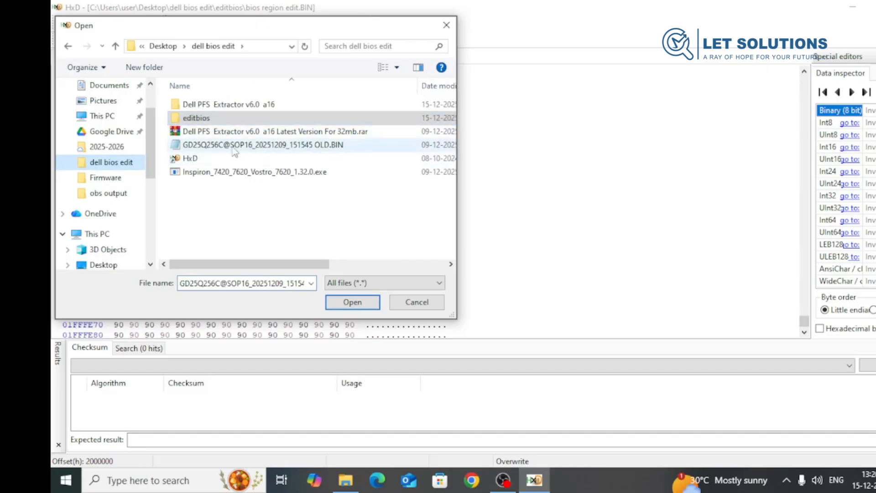
{"action": "double_click", "coordinate": [226, 108]}
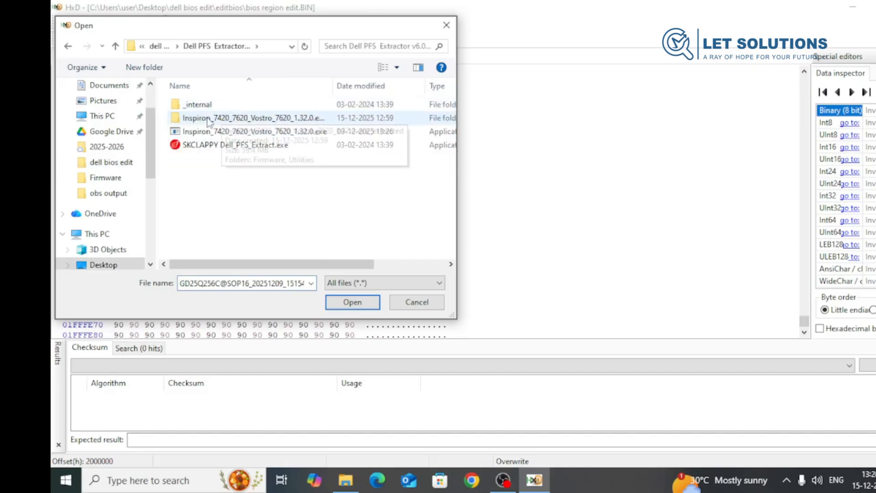
{"action": "double_click", "coordinate": [224, 118]}
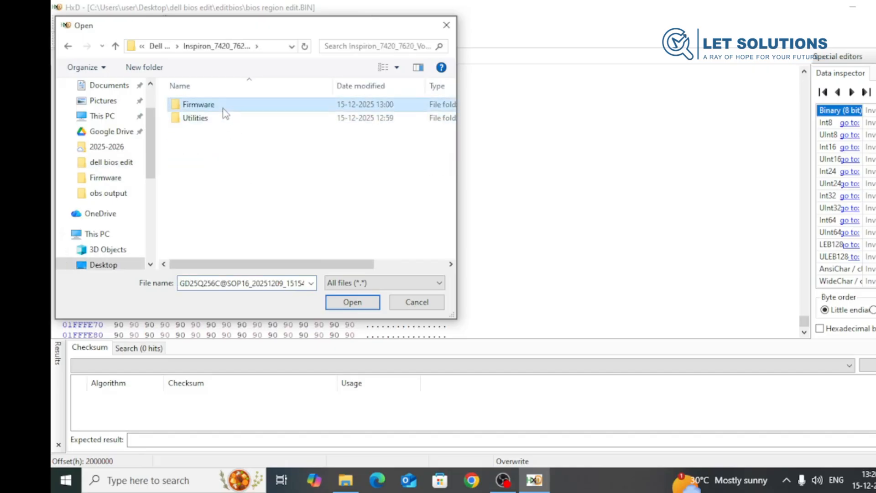
{"action": "double_click", "coordinate": [225, 109]}
{"action": "double_click", "coordinate": [247, 108]}
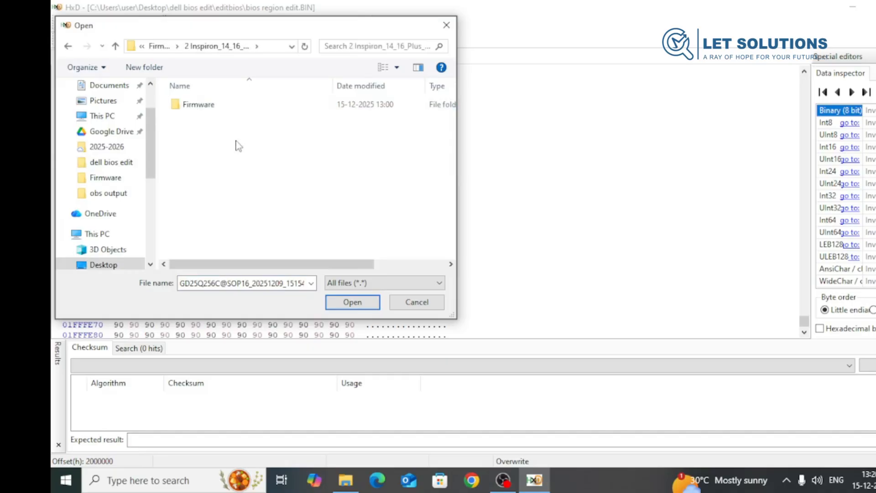
{"action": "left_click", "coordinate": [229, 109]}
{"action": "double_click", "coordinate": [229, 110]}
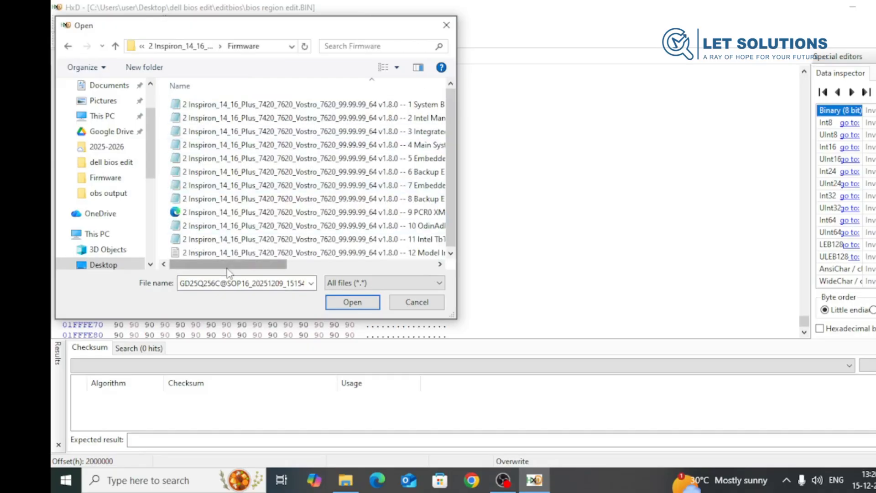
{"action": "left_click", "coordinate": [283, 117]}
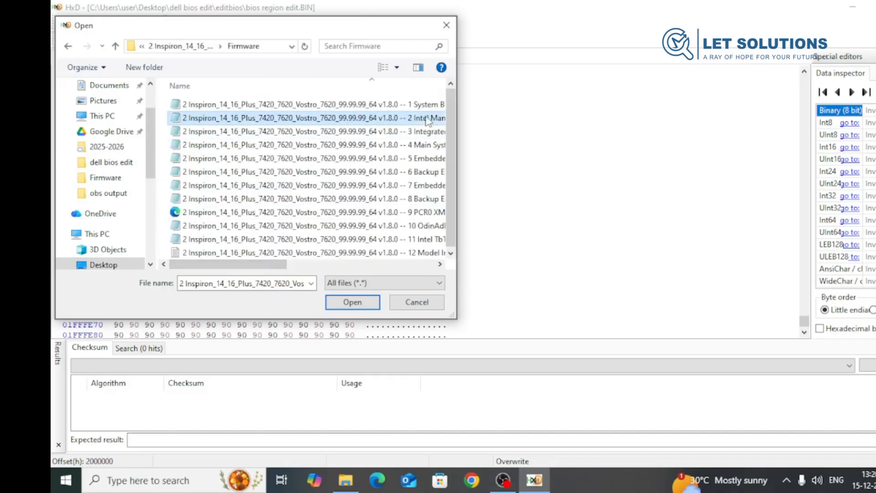
{"action": "left_click", "coordinate": [382, 264]}
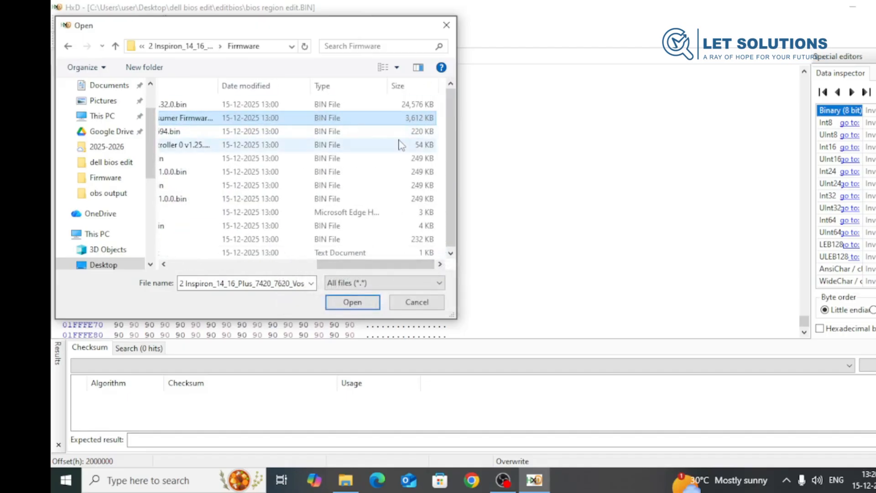
{"action": "left_click", "coordinate": [358, 303]}
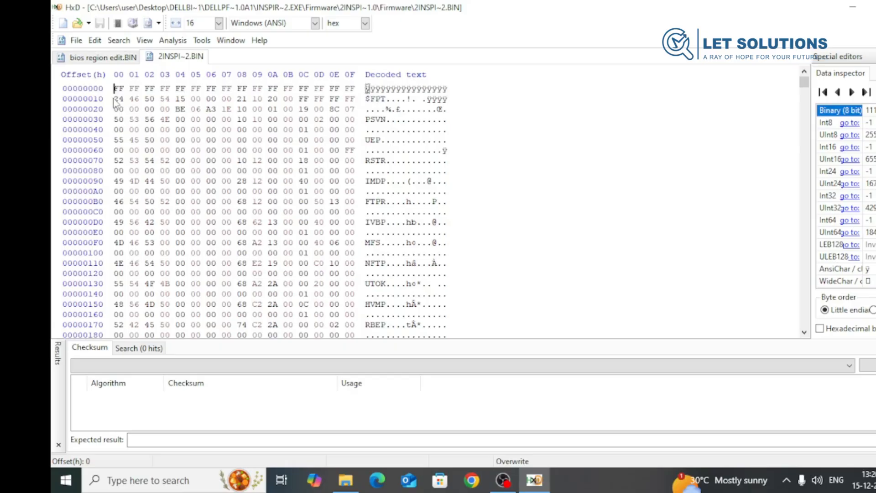
- Copy the bytes 24 46 50 at offset 10 of the Management Engine file and search forward for them in bios region edit.BIN
{"action": "left_click_drag", "start_coordinate": [116, 98], "coordinate": [154, 101]}
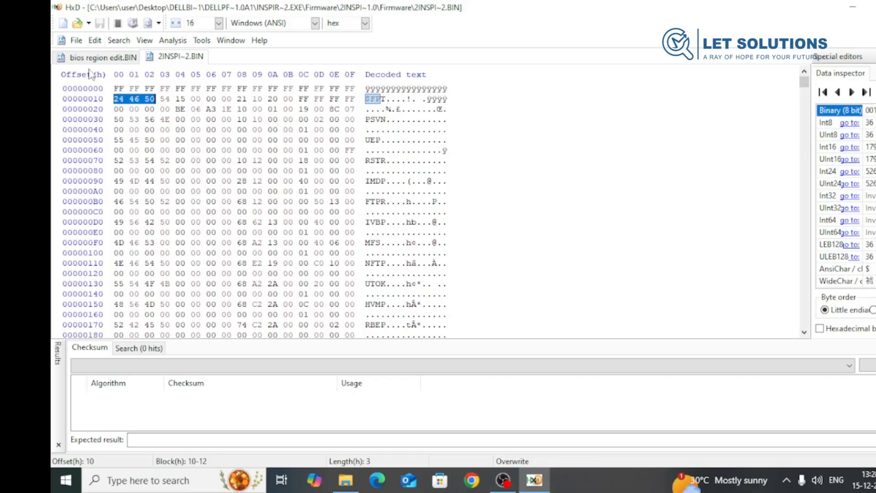
{"action": "left_click", "coordinate": [102, 59]}
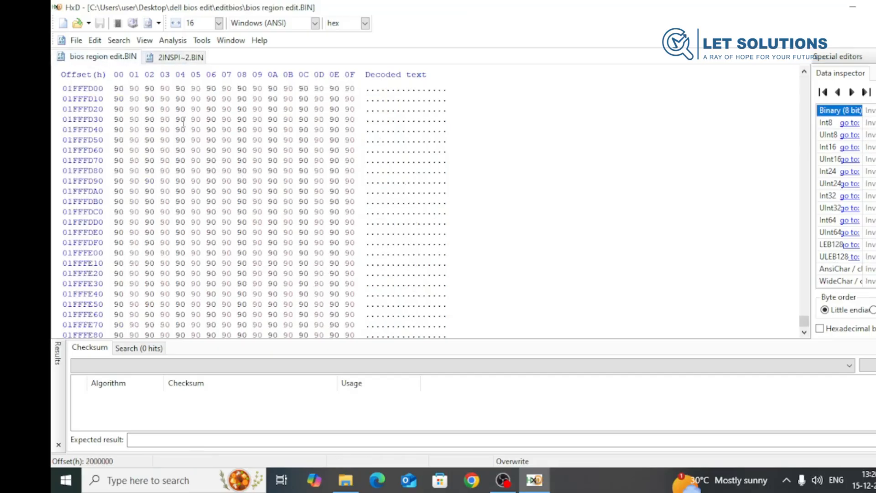
{"action": "left_click", "coordinate": [196, 150]}
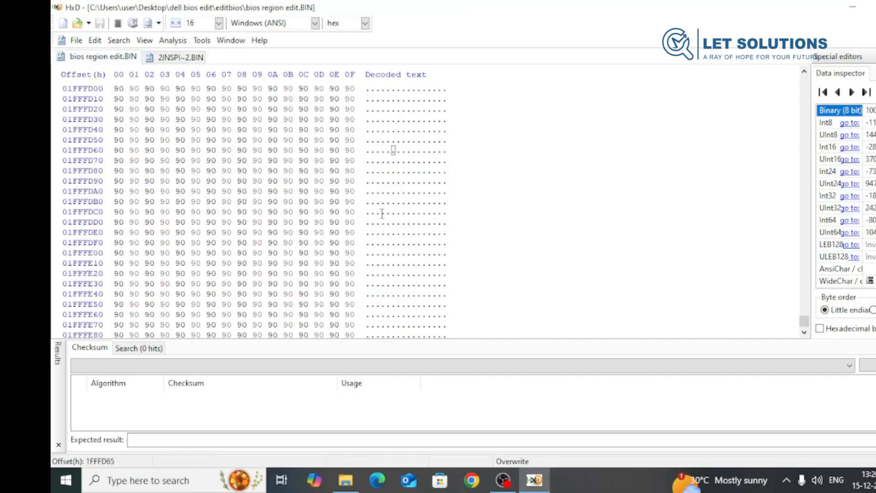
{"action": "key", "text": "ctrl+f"}
{"action": "key", "text": "End"}
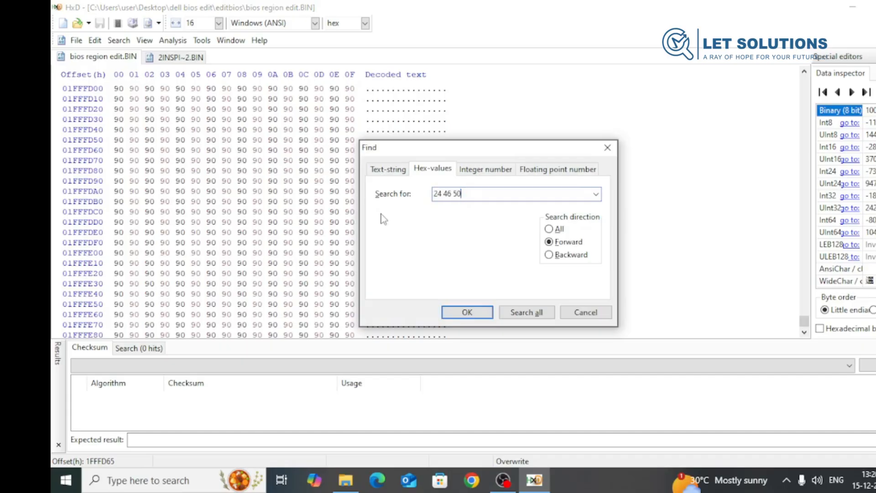
{"action": "left_click", "coordinate": [466, 312]}
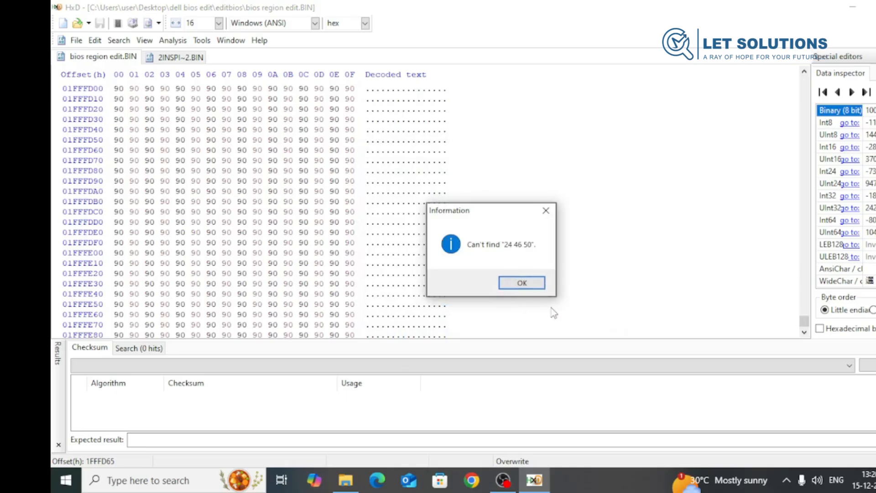
{"action": "left_click", "coordinate": [526, 281]}
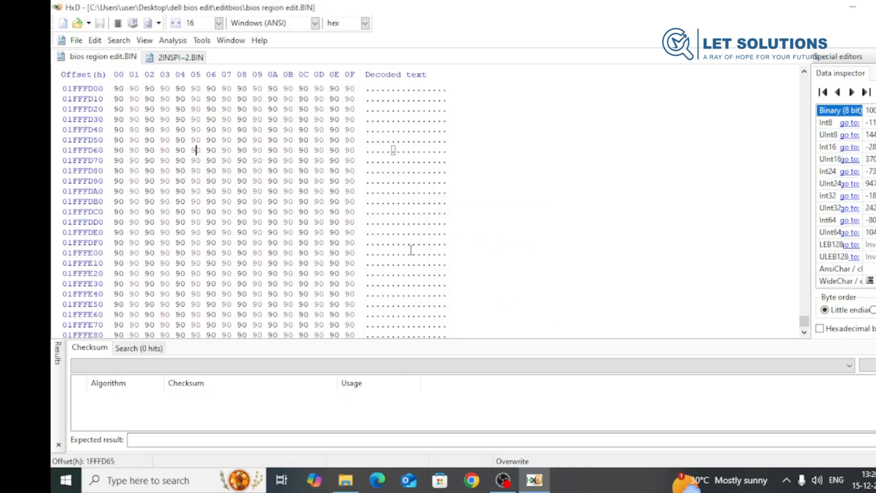
- Shorten the hex search value to 24 46 and search forward again in bios region edit.BIN
{"action": "key", "text": "ctrl+f"}
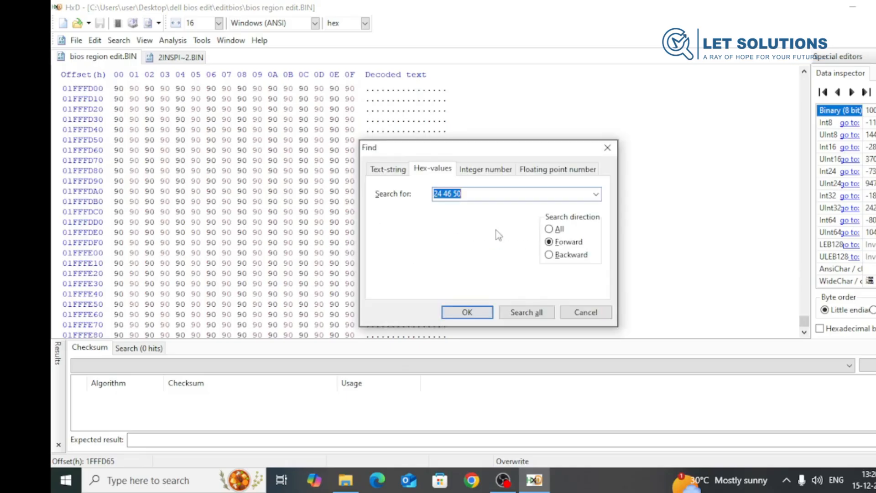
{"action": "left_click", "coordinate": [467, 195]}
{"action": "key", "text": "BackSpace"}
{"action": "key", "text": "BackSpace"}
{"action": "left_click", "coordinate": [468, 313]}
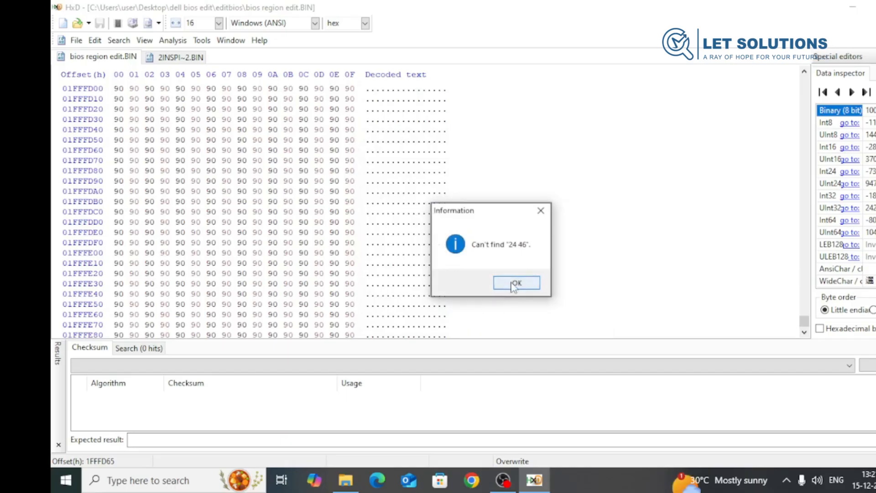
{"action": "left_click", "coordinate": [516, 283]}
- Search the whole of bios region edit.BIN for the hex value 24 46, with the search direction set to All
{"action": "scroll", "coordinate": [404, 264], "scroll_direction": "up", "scroll_amount": 14}
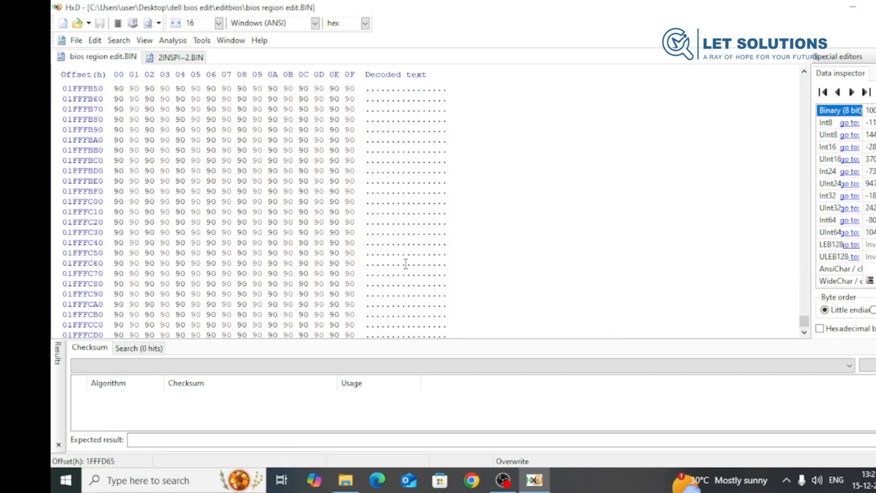
{"action": "left_click", "coordinate": [326, 230]}
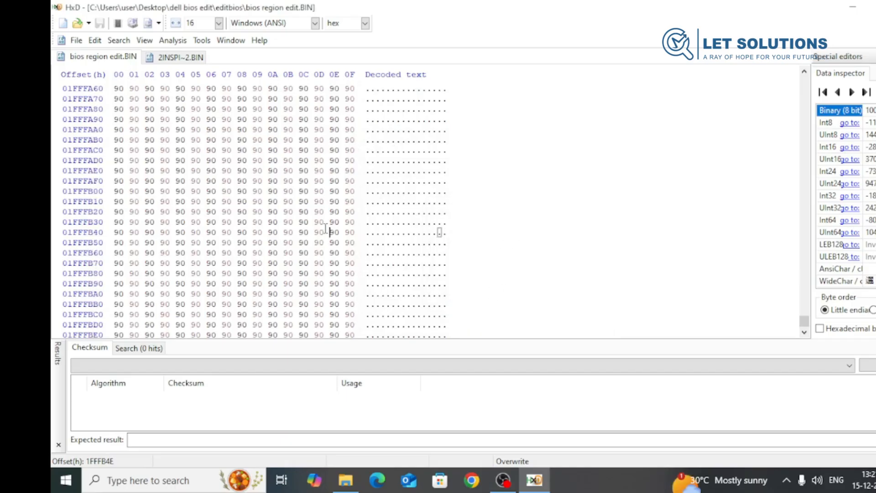
{"action": "key", "text": "ctrl+f"}
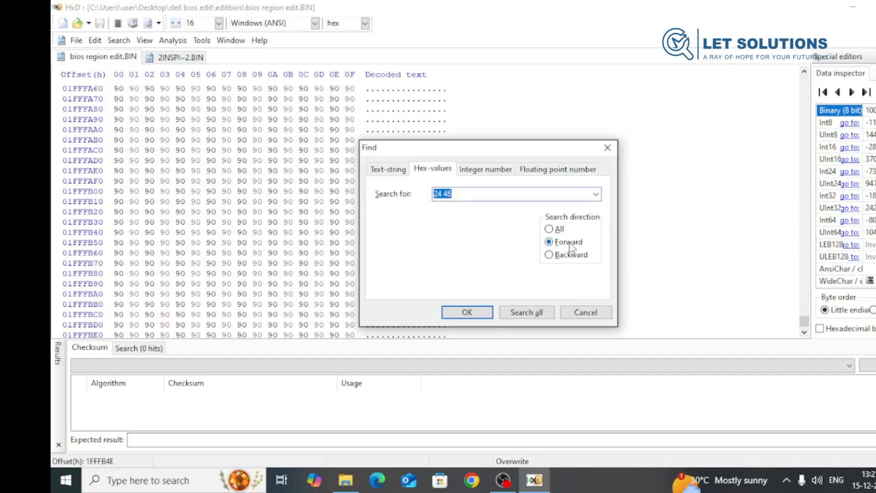
{"action": "left_click", "coordinate": [550, 230]}
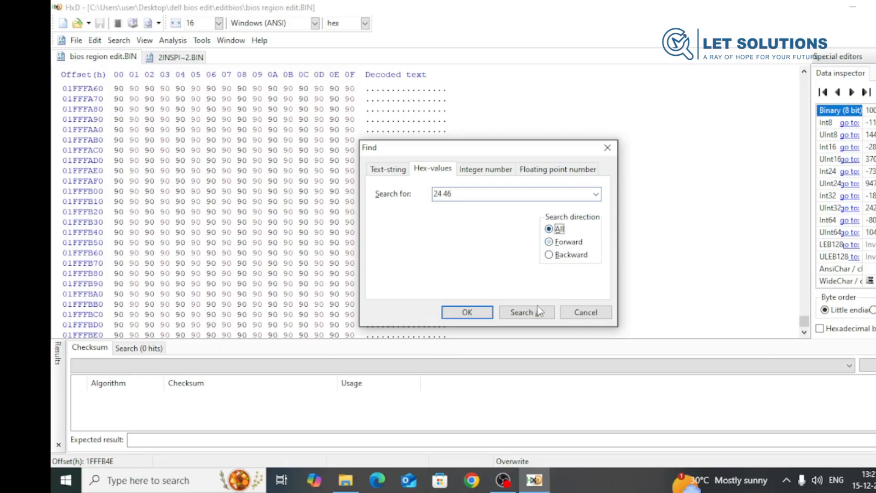
{"action": "left_click", "coordinate": [490, 316]}
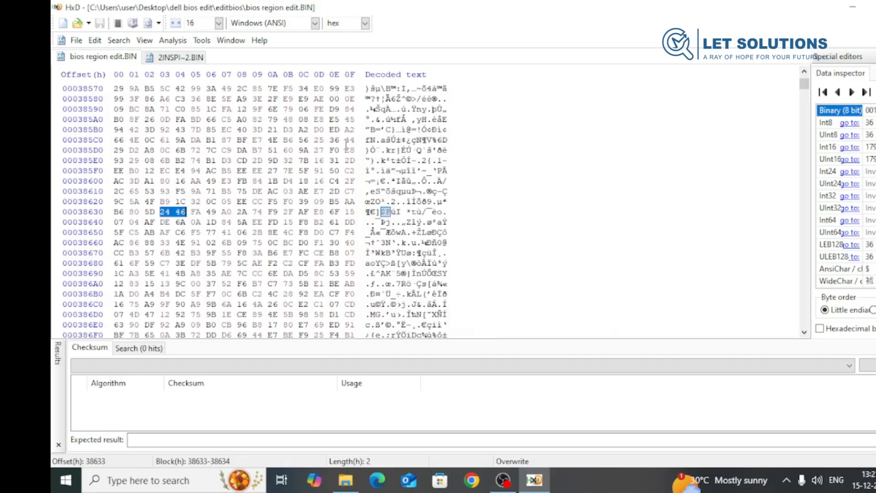
- Copy the bytes 24 46 50 54 at offset 10 of 2INSPI~2.BIN, find them in bios region edit.BIN and return to 2INSPI~2.BIN
{"action": "left_click", "coordinate": [183, 58]}
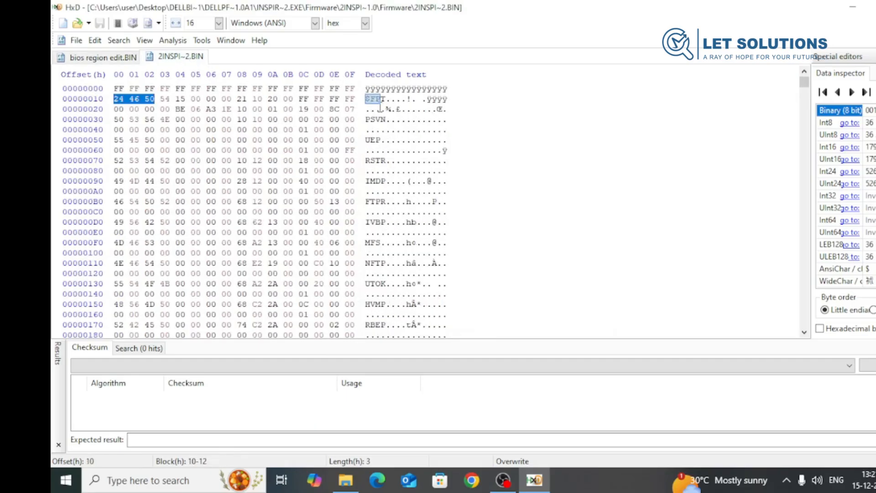
{"action": "left_click", "coordinate": [171, 98]}
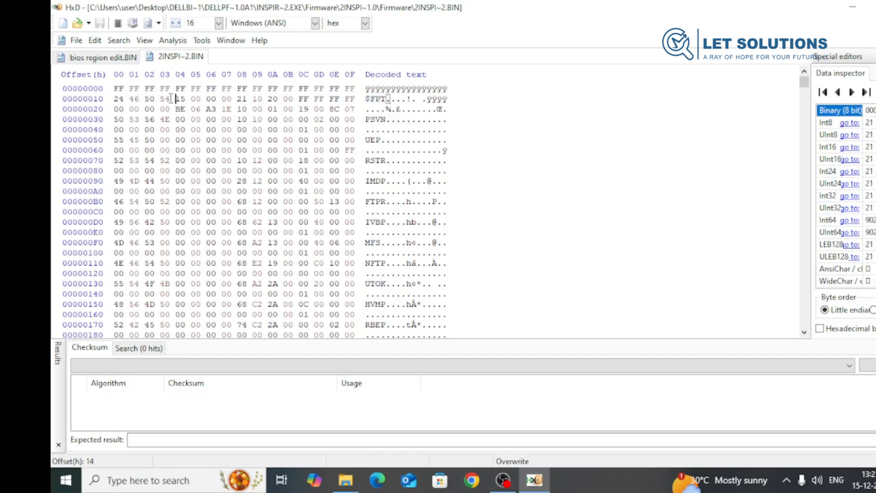
{"action": "left_click_drag", "start_coordinate": [169, 98], "coordinate": [115, 98]}
{"action": "key", "text": "ctrl+c"}
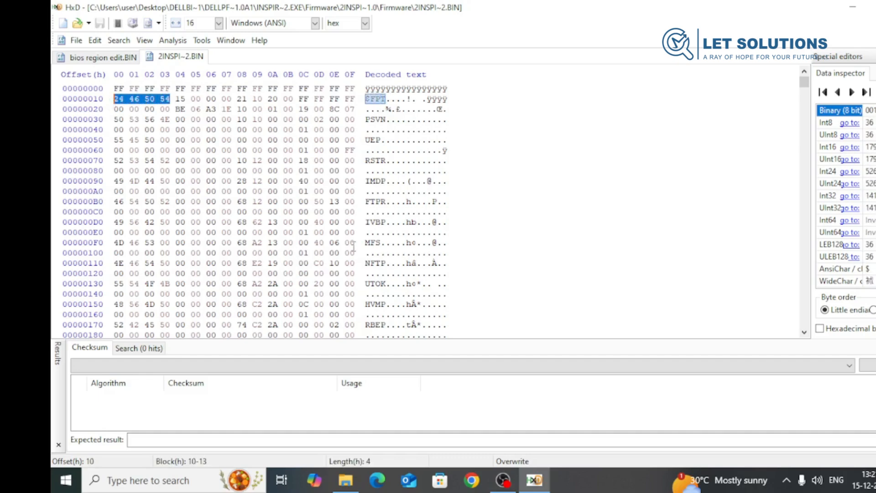
{"action": "left_click", "coordinate": [118, 57]}
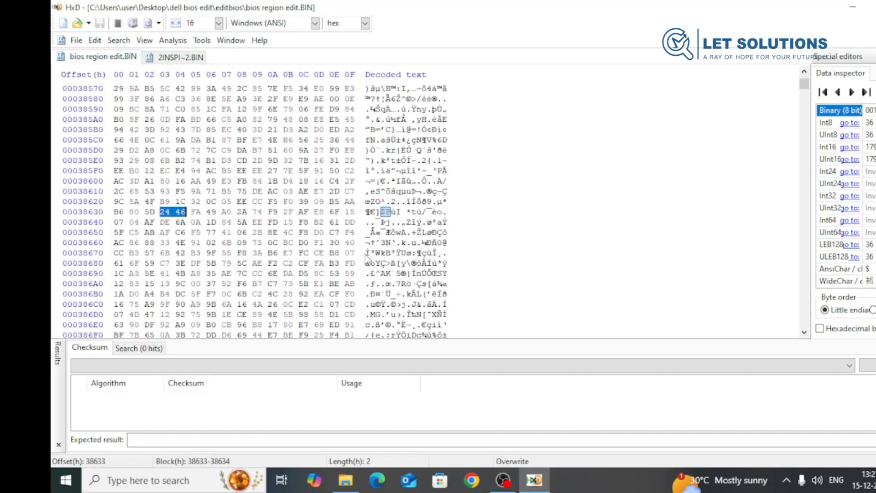
{"action": "key", "text": "ctrl+f"}
{"action": "key", "text": "ctrl+v"}
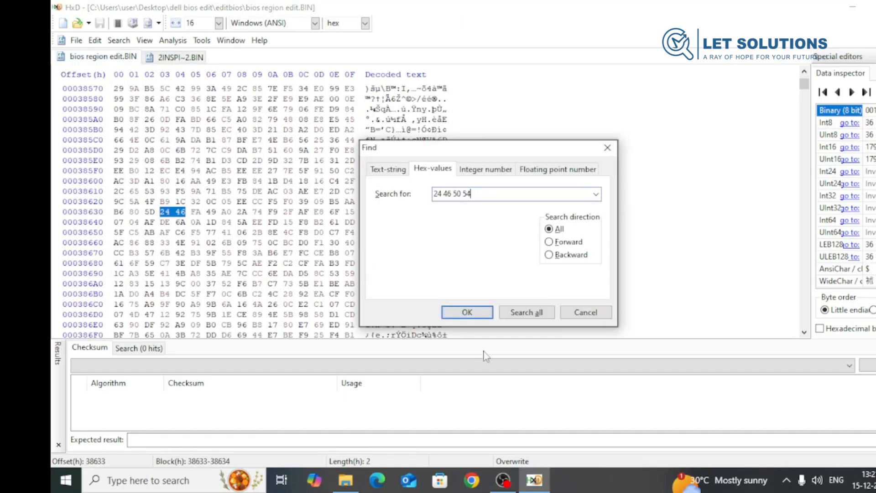
{"action": "left_click", "coordinate": [473, 313]}
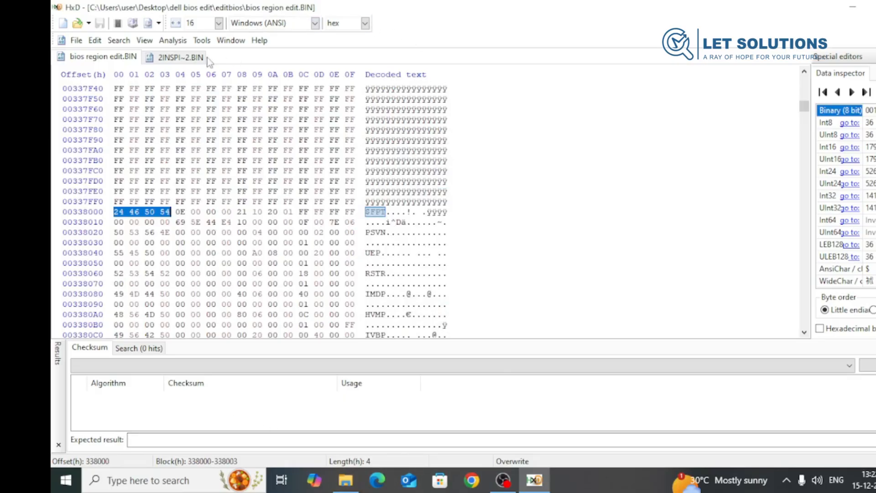
{"action": "left_click", "coordinate": [184, 57]}
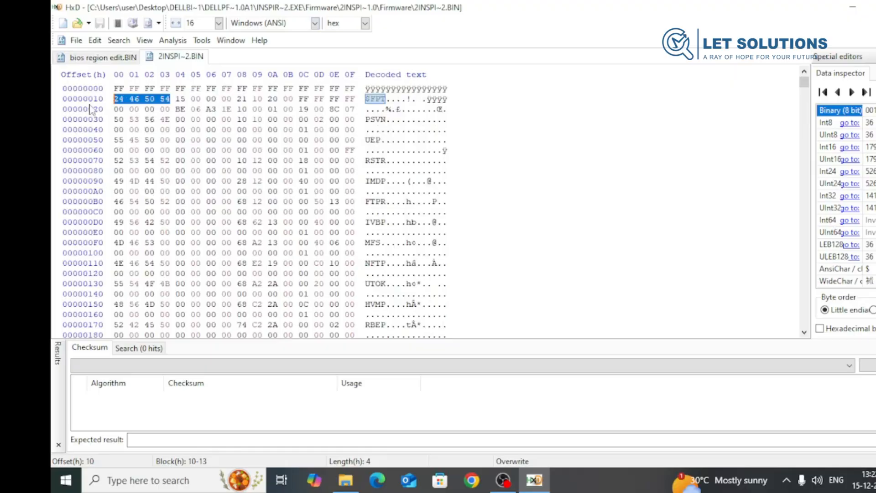
- Compare where the 24 46 50 54 bytes sit in both files and examine the end of 2INSPI~2.BIN
{"action": "left_click", "coordinate": [97, 57]}
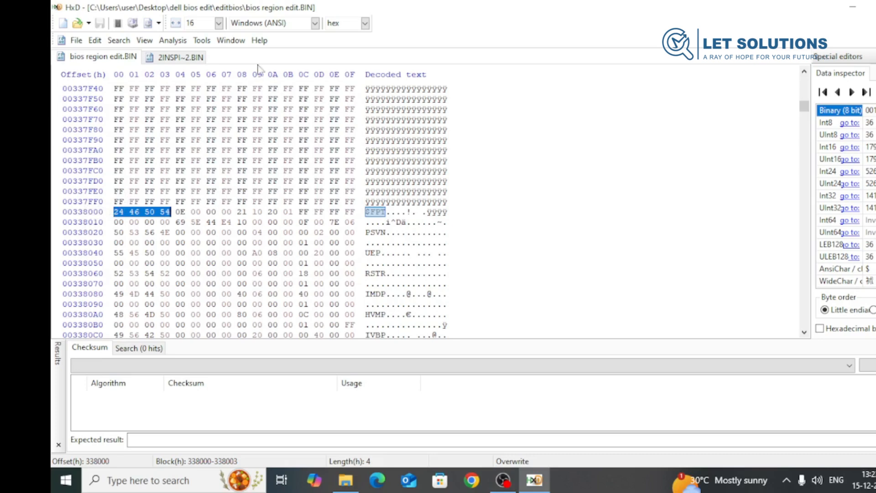
{"action": "left_click", "coordinate": [191, 59]}
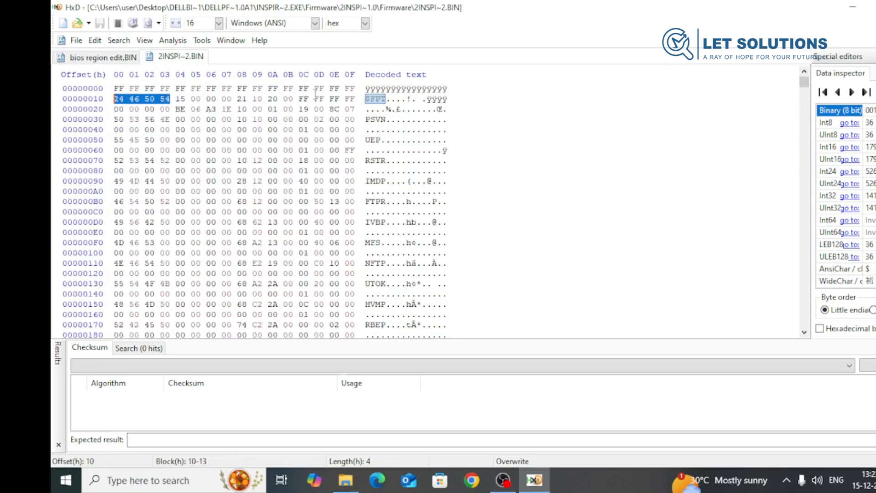
{"action": "left_click", "coordinate": [91, 60]}
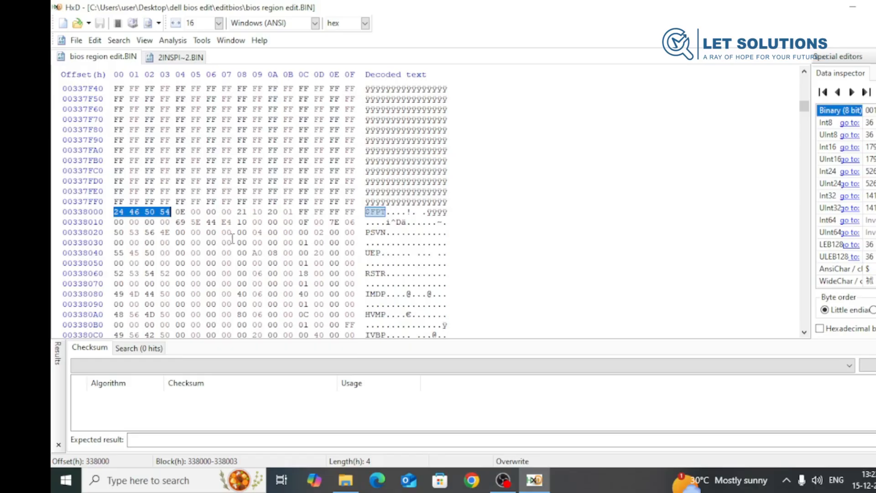
{"action": "left_click", "coordinate": [181, 57]}
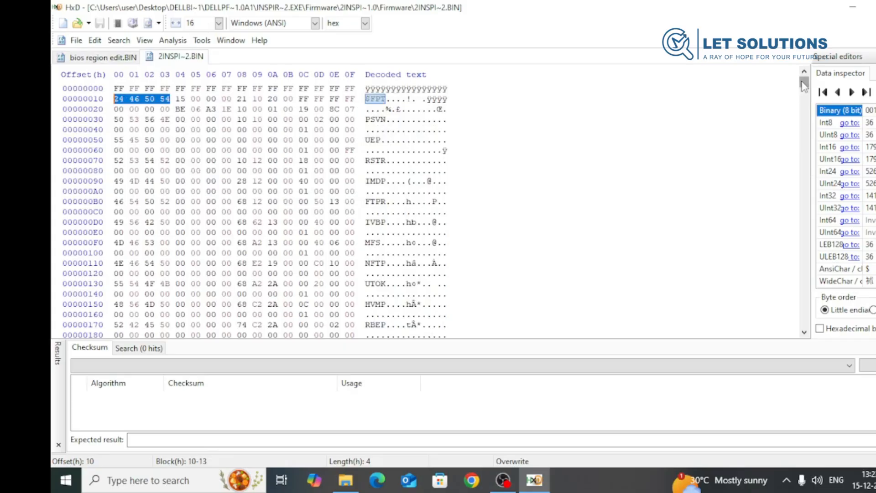
{"action": "left_click_drag", "start_coordinate": [805, 83], "coordinate": [798, 333]}
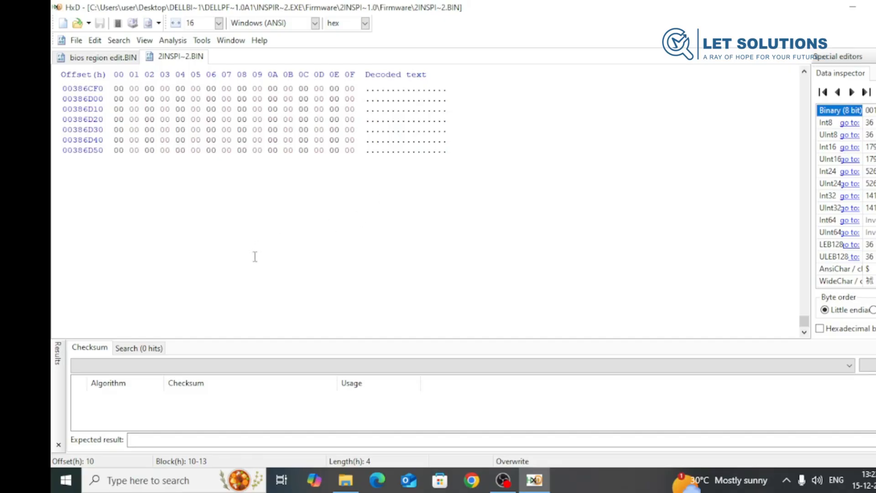
{"action": "scroll", "coordinate": [223, 248], "scroll_direction": "up", "scroll_amount": 2}
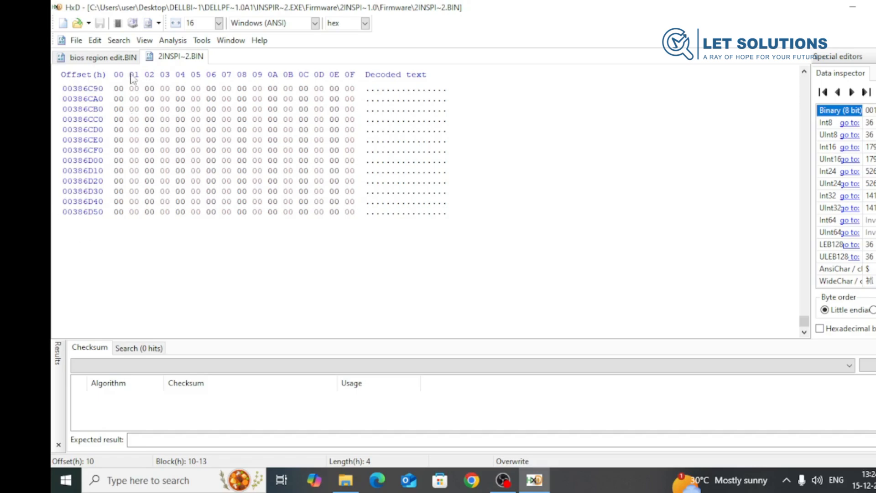
{"action": "left_click", "coordinate": [98, 57]}
{"action": "scroll", "coordinate": [263, 279], "scroll_direction": "up", "scroll_amount": 2}
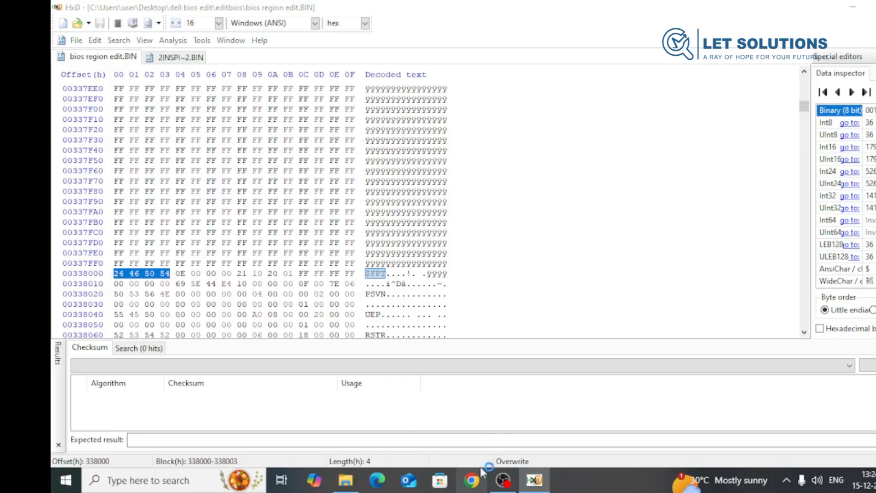
- Switch to Chrome, search for a hex addition calculator and open the Calculator.net Hex Calculator
{"action": "type", "text": "hex additi"}
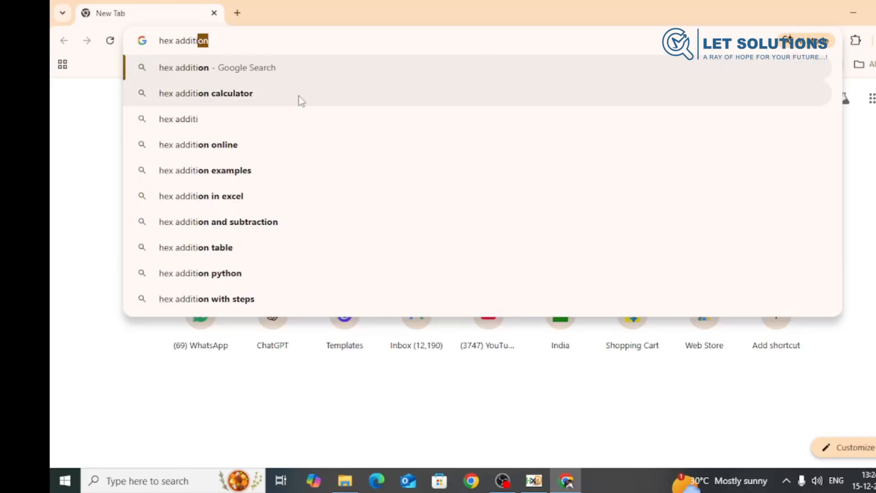
{"action": "left_click", "coordinate": [300, 96]}
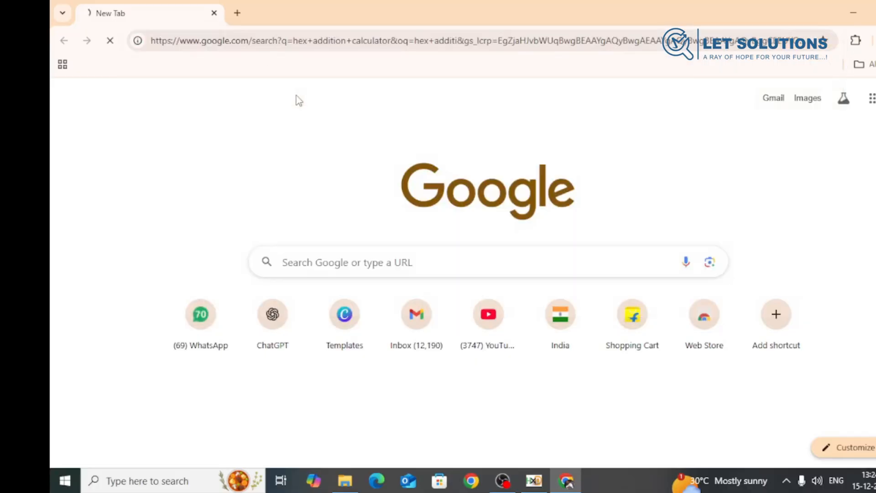
{"action": "left_click", "coordinate": [204, 200]}
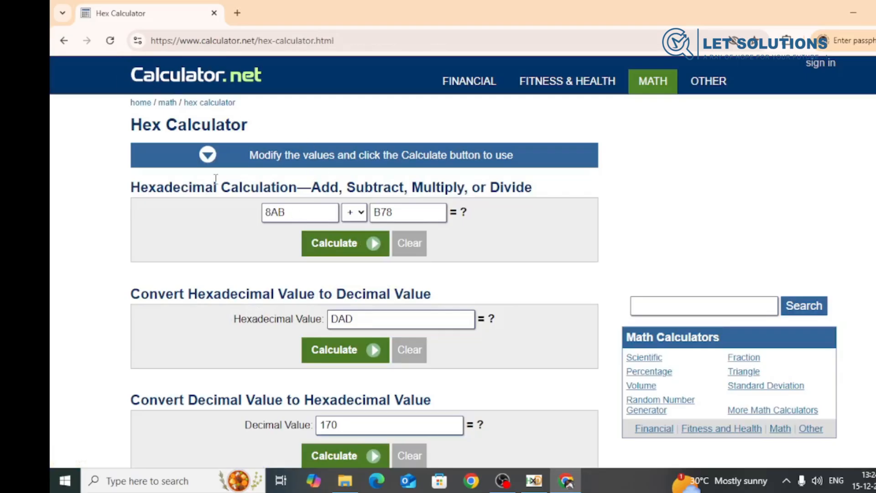
- Check the row offset just before 24 46 50 54 in HxD and enter 337FF0 as the Chrome calculator's first hex value
{"action": "left_click", "coordinate": [530, 482]}
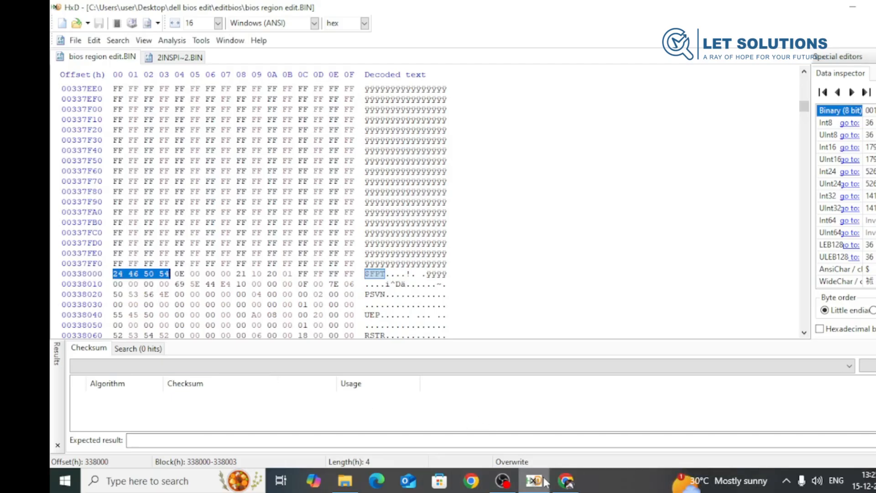
{"action": "left_click", "coordinate": [567, 485]}
{"action": "left_click_drag", "start_coordinate": [304, 214], "coordinate": [242, 215]}
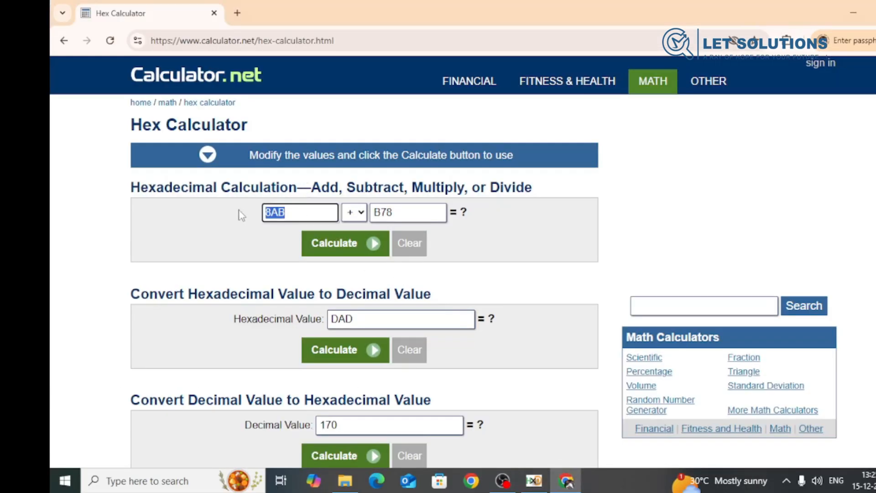
{"action": "type", "text": "337ff0"}
{"action": "key", "text": "BackSpace"}
{"action": "key", "text": "BackSpace"}
{"action": "key", "text": "BackSpace"}
{"action": "key", "text": "BackSpace"}
{"action": "key", "text": "BackSpace"}
{"action": "type", "text": "37FF0"}
- Check the last row offset of 2INSPI~2.BIN in HxD and add 386D50 to 337FF0 in the Chrome hex calculator
{"action": "left_click", "coordinate": [534, 481]}
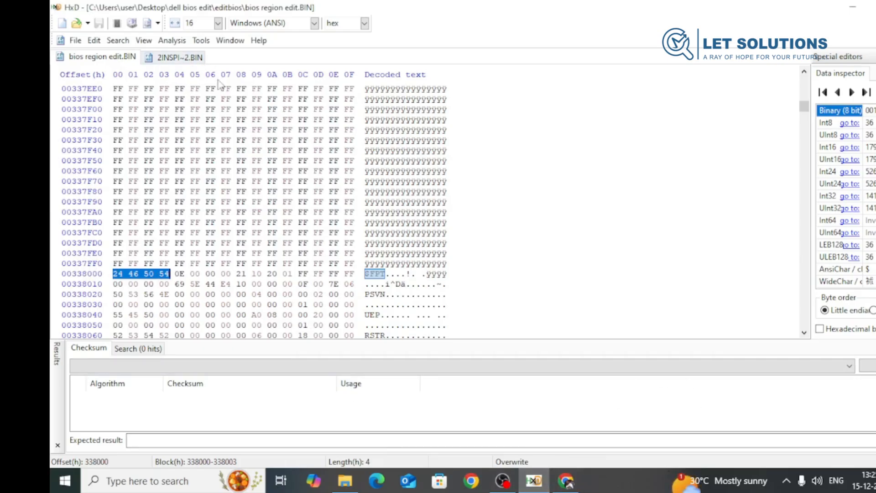
{"action": "left_click", "coordinate": [185, 57]}
{"action": "scroll", "coordinate": [424, 166], "scroll_direction": "up", "scroll_amount": 20}
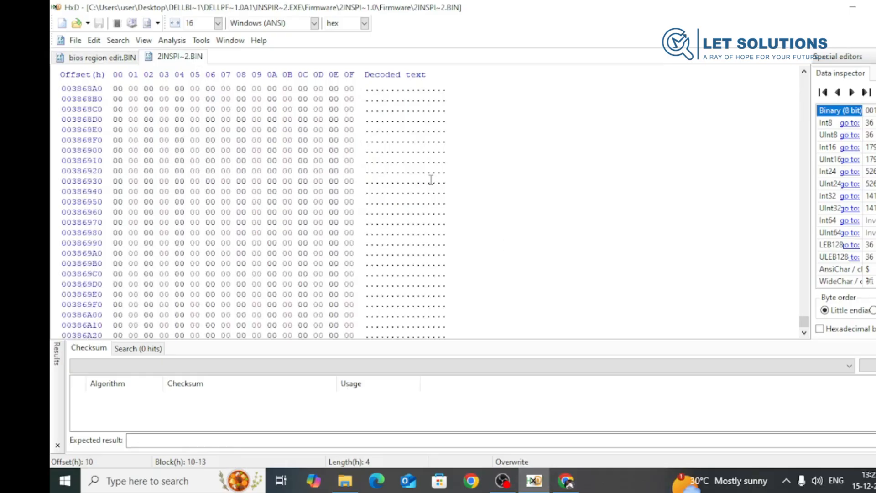
{"action": "scroll", "coordinate": [431, 180], "scroll_direction": "down", "scroll_amount": 7}
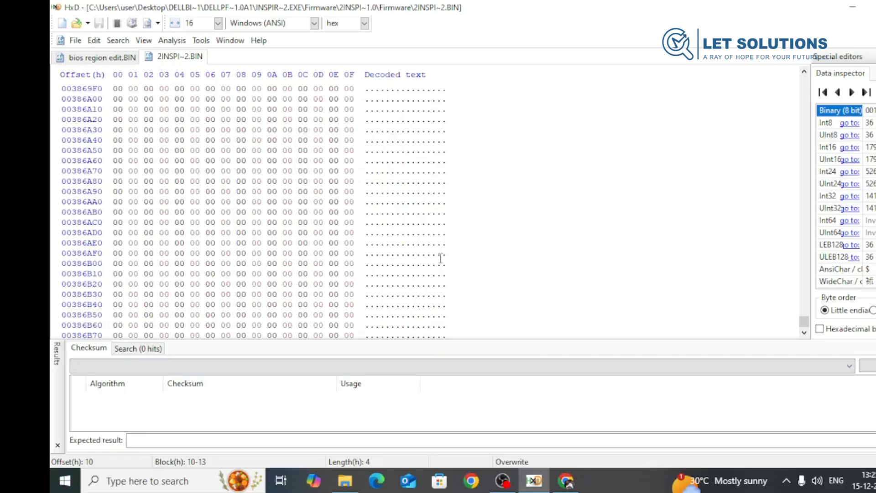
{"action": "scroll", "coordinate": [440, 251], "scroll_direction": "down", "scroll_amount": 12}
{"action": "scroll", "coordinate": [442, 246], "scroll_direction": "down", "scroll_amount": 4}
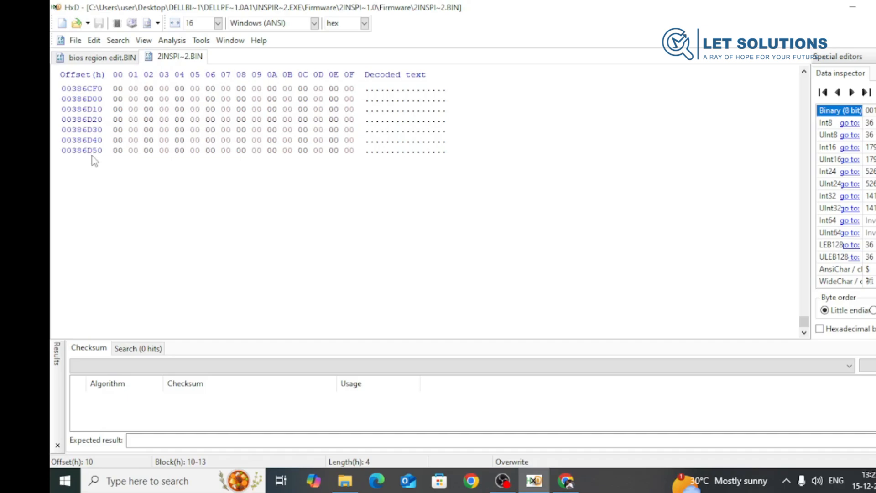
{"action": "left_click", "coordinate": [566, 481]}
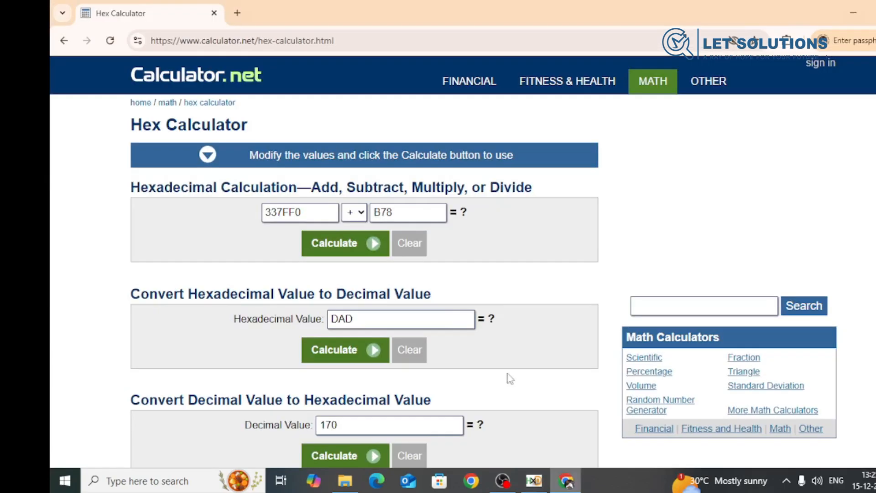
{"action": "left_click", "coordinate": [390, 218]}
{"action": "left_click_drag", "start_coordinate": [404, 213], "coordinate": [367, 218]}
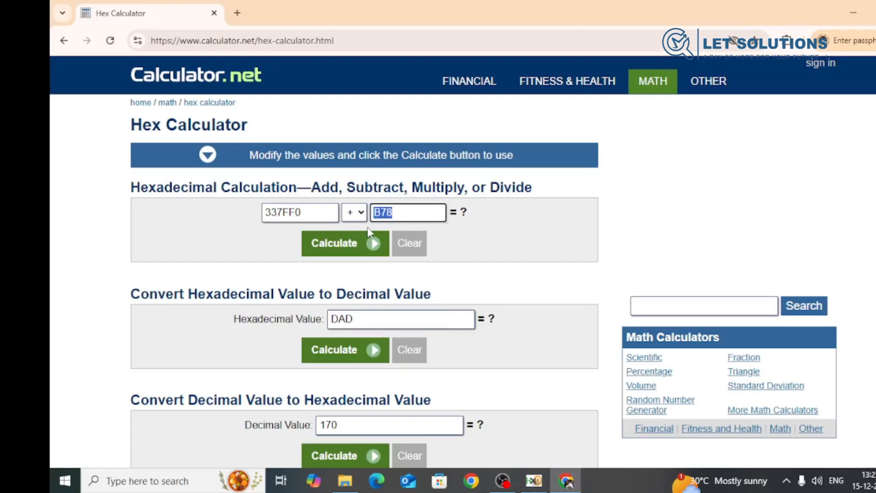
{"action": "type", "text": "386D50"}
{"action": "left_click", "coordinate": [345, 254]}
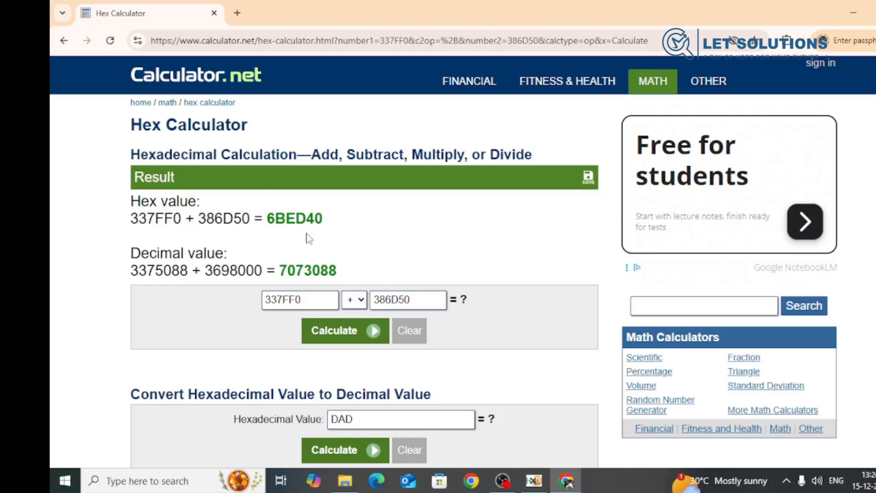
- Return to bios region edit.BIN in HxD and enter 6DEB50 as the hex offset to go to
{"action": "left_click", "coordinate": [534, 481]}
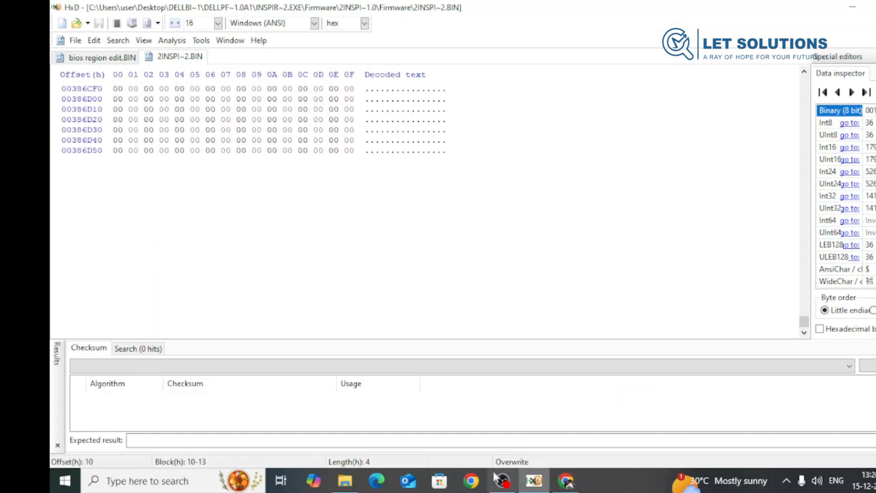
{"action": "left_click", "coordinate": [102, 57]}
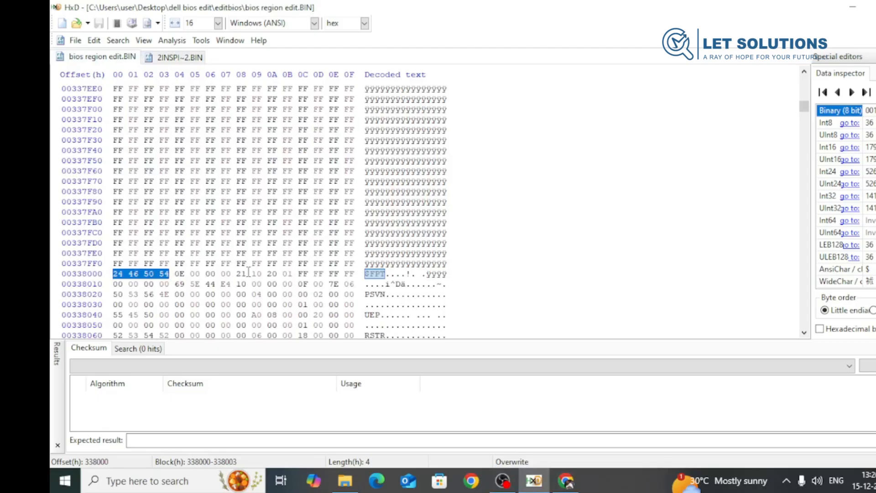
{"action": "key", "text": "ctrl+g"}
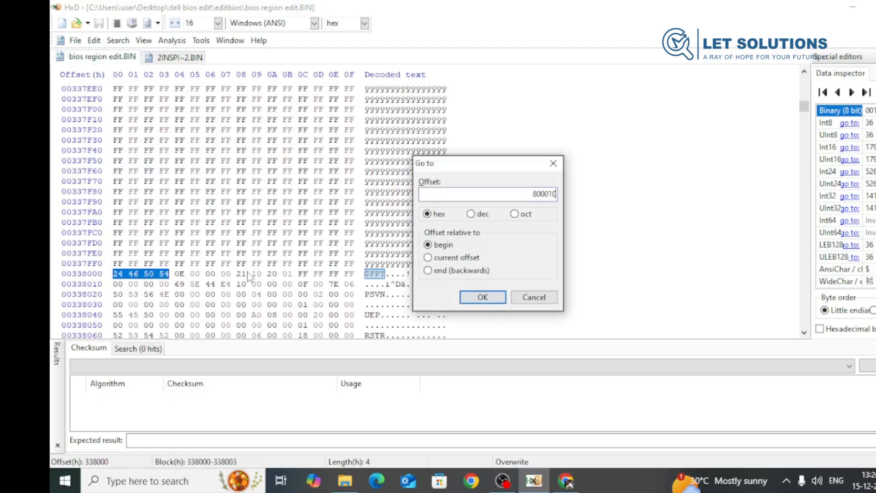
{"action": "type", "text": "6"}
{"action": "type", "text": "BE"}
{"action": "type", "text": "D50"}
{"action": "key", "text": "BackSpace"}
{"action": "key", "text": "BackSpace"}
{"action": "key", "text": "BackSpace"}
{"action": "key", "text": "BackSpace"}
{"action": "key", "text": "BackSpace"}
{"action": "key", "text": "BackSpace"}
{"action": "key", "text": "BackSpace"}
{"action": "key", "text": "BackSpace"}
{"action": "key", "text": "BackSpace"}
{"action": "key", "text": "BackSpace"}
{"action": "key", "text": "BackSpace"}
{"action": "key", "text": "BackSpace"}
{"action": "type", "text": "6DEB50"}
- Recheck the sum in the Chrome hex calculator and change HxD's Go to offset to 6BED50
{"action": "left_click", "coordinate": [566, 481]}
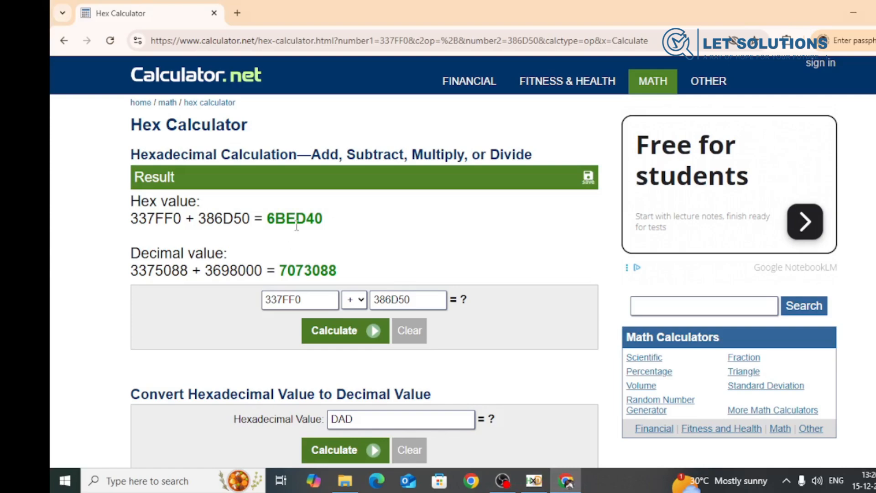
{"action": "left_click", "coordinate": [534, 480]}
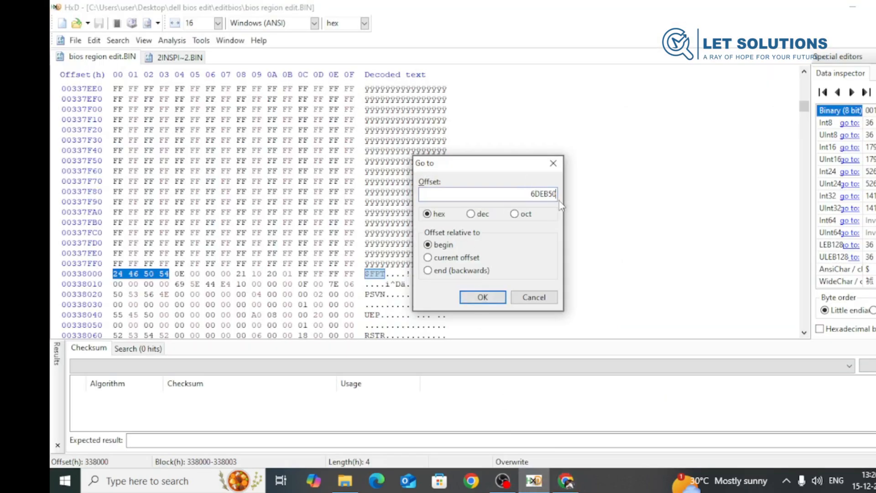
{"action": "key", "text": "BackSpace"}
{"action": "key", "text": "BackSpace"}
{"action": "key", "text": "BackSpace"}
{"action": "key", "text": "BackSpace"}
{"action": "type", "text": "BED50"}
- Verify the calculated sum once more, correct the offset to 6BED40 and go to it in bios region edit.BIN
{"action": "left_click", "coordinate": [566, 481]}
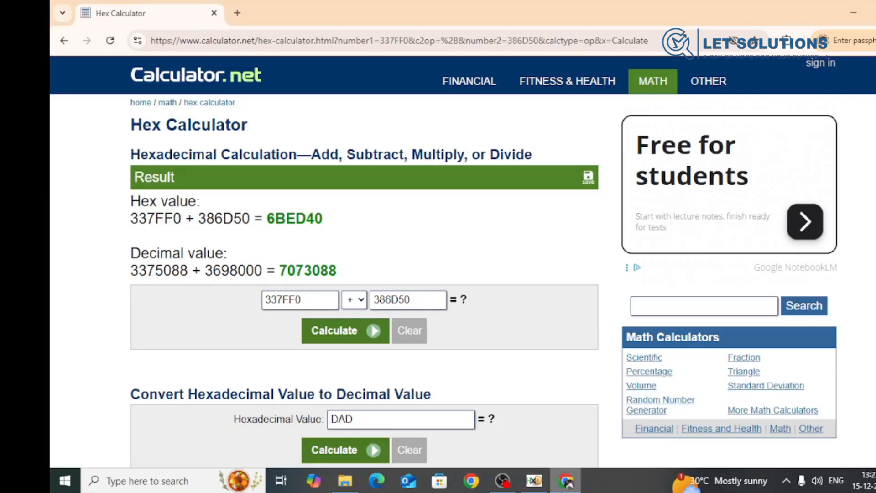
{"action": "left_click", "coordinate": [534, 481]}
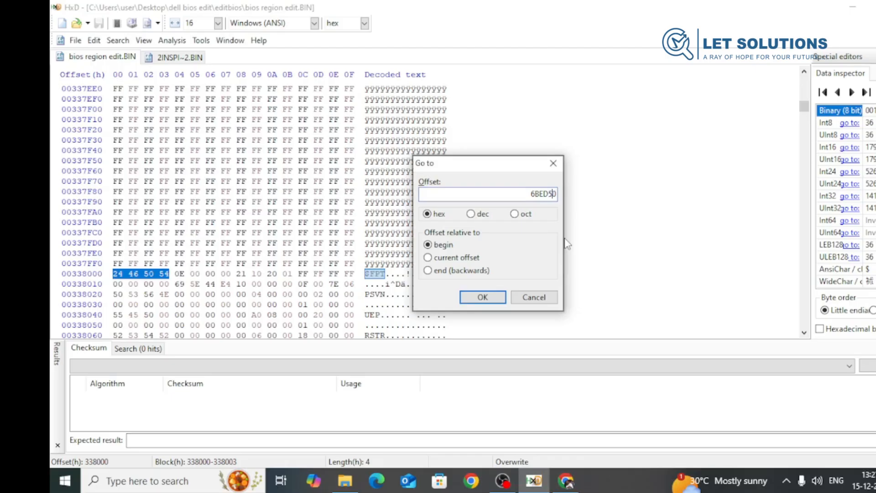
{"action": "key", "text": "BackSpace"}
{"action": "type", "text": "4"}
{"action": "left_click", "coordinate": [491, 302]}
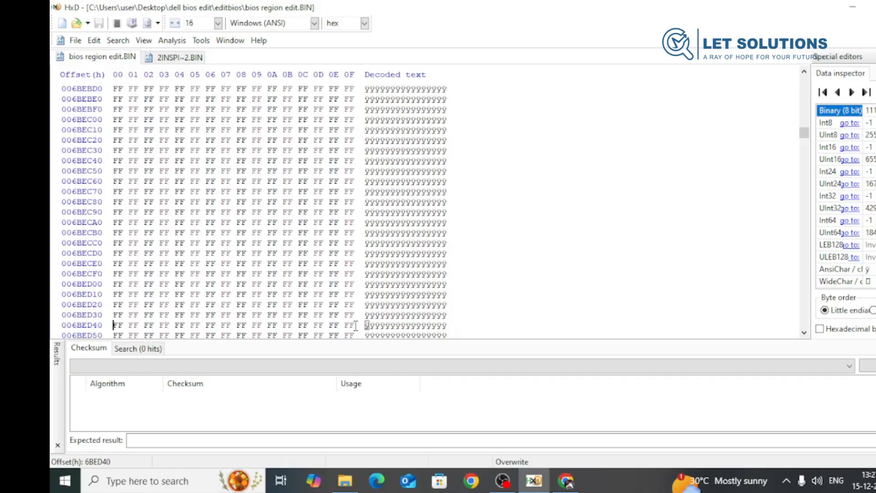
- Select the block from 337FF0 to 6BED40 in bios region edit.BIN and extend it to the row's end at 6BED4F
{"action": "key", "text": "ctrl+e"}
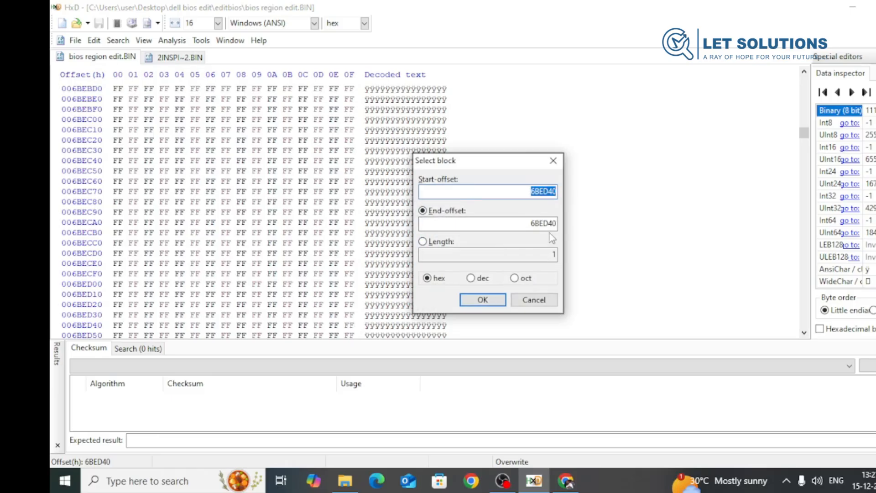
{"action": "left_click", "coordinate": [566, 480]}
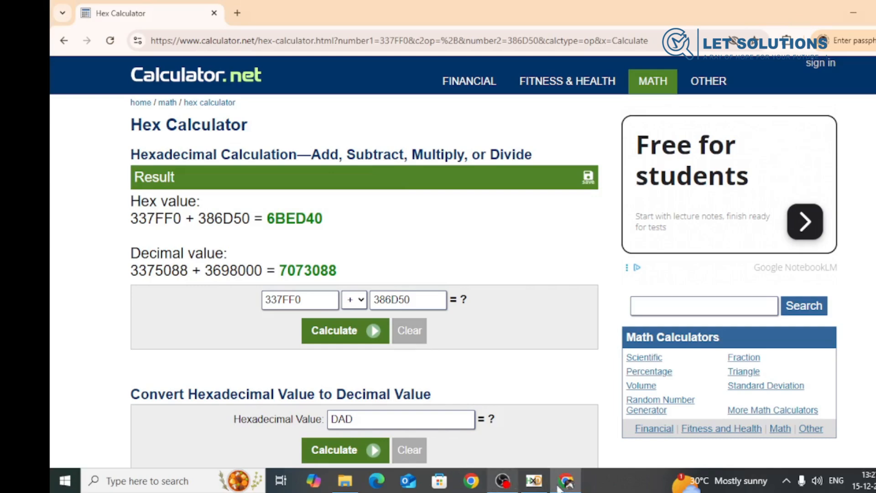
{"action": "left_click", "coordinate": [542, 485]}
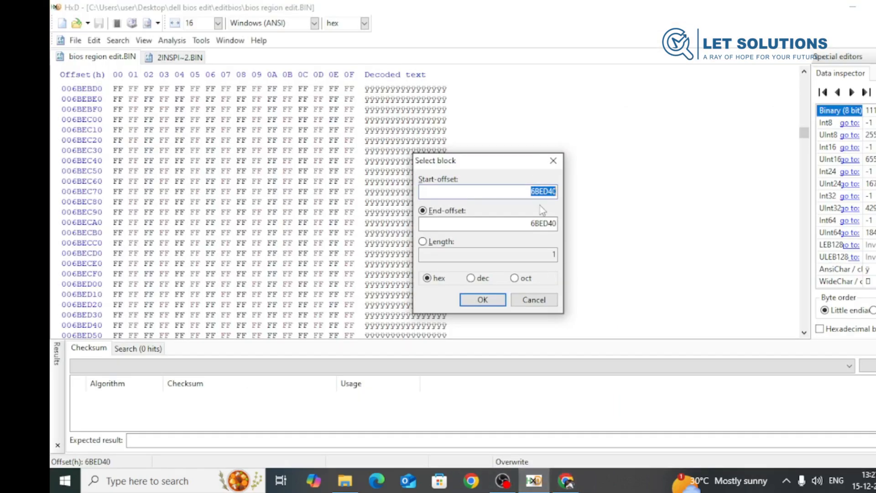
{"action": "type", "text": "337FF0"}
{"action": "left_click", "coordinate": [493, 300]}
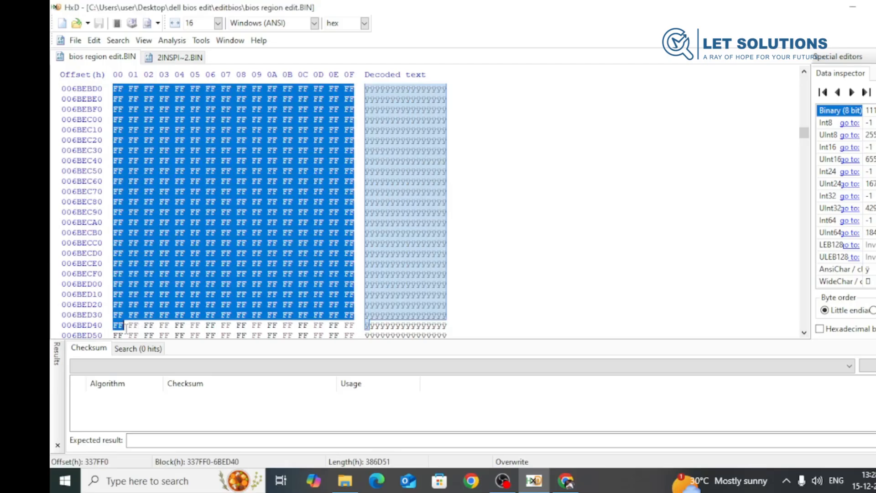
{"action": "left_click", "coordinate": [354, 325], "text": "shift"}
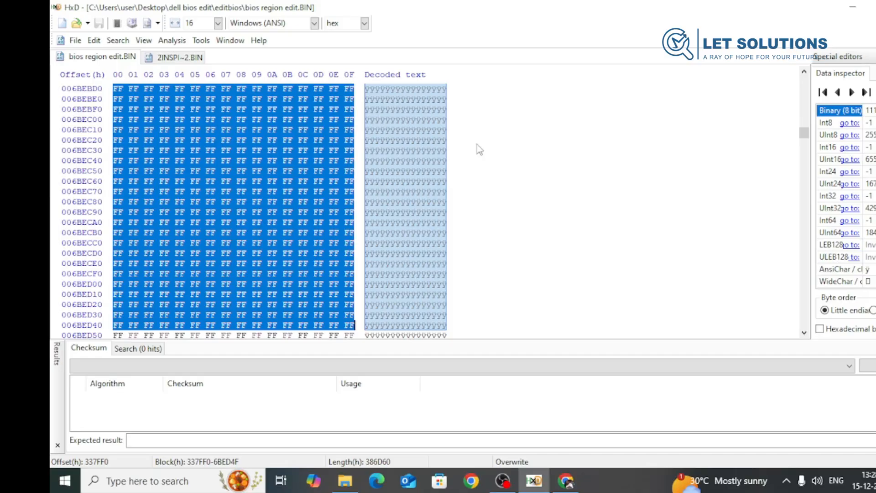
- Select the entire contents of 2INSPI~2.BIN and copy them
{"action": "left_click", "coordinate": [180, 57]}
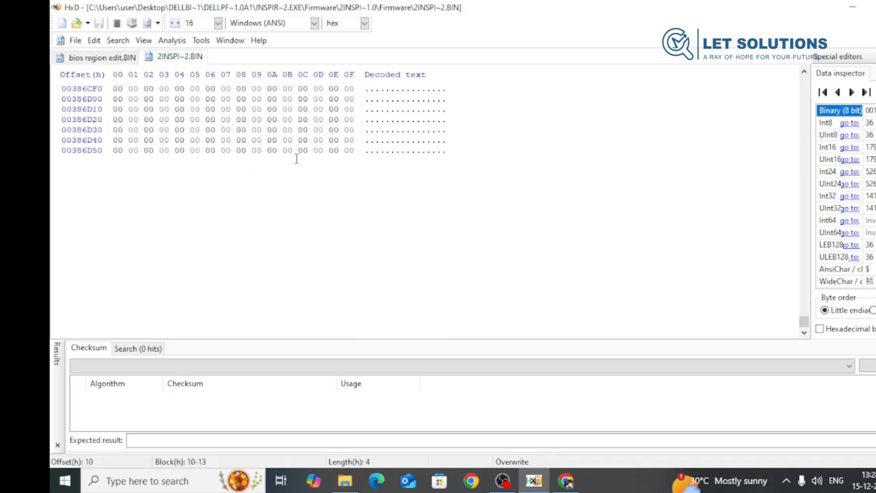
{"action": "scroll", "coordinate": [297, 159], "scroll_direction": "up", "scroll_amount": 5}
{"action": "key", "text": "ctrl+a"}
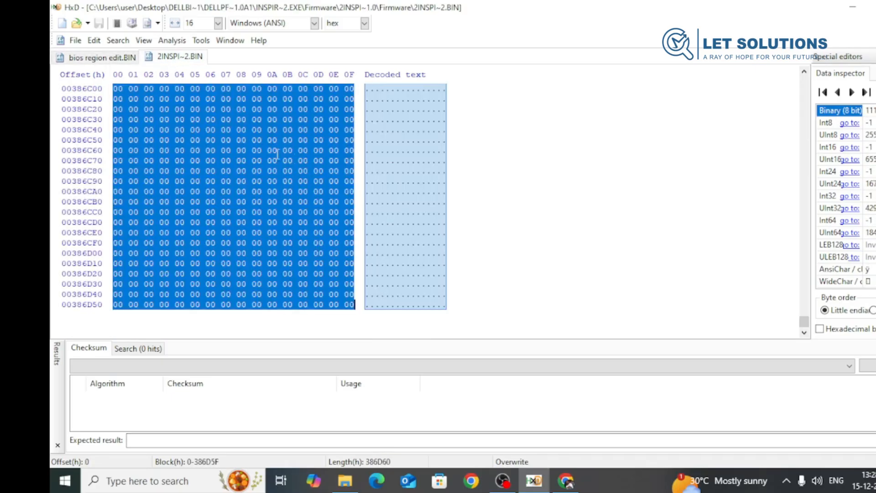
{"action": "right_click", "coordinate": [202, 178]}
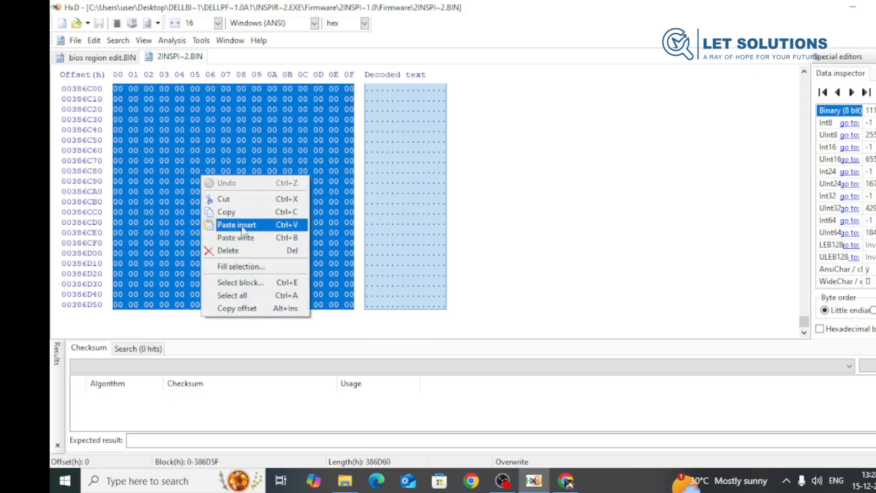
{"action": "left_click", "coordinate": [226, 212]}
- Replace the selected block 337FF0–6BED4F in bios region edit.BIN with the copied Management Engine data, accepting the file-size changes
{"action": "left_click", "coordinate": [95, 59]}
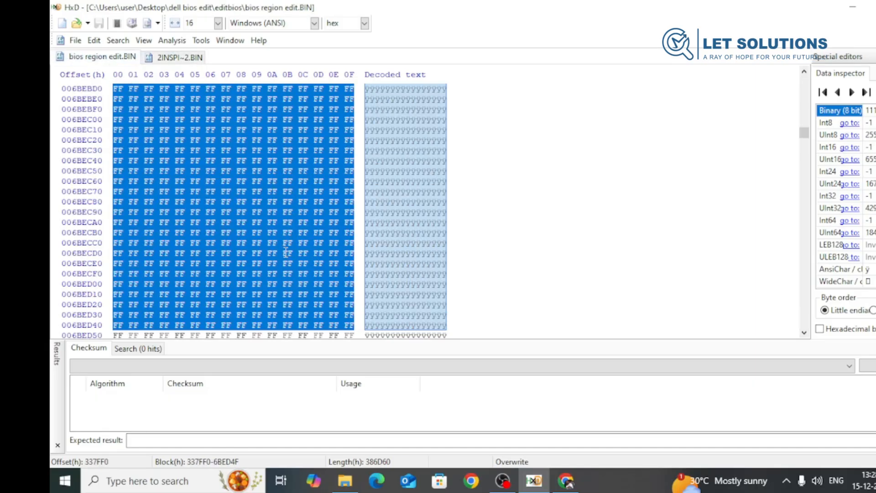
{"action": "key", "text": "ctrl+v"}
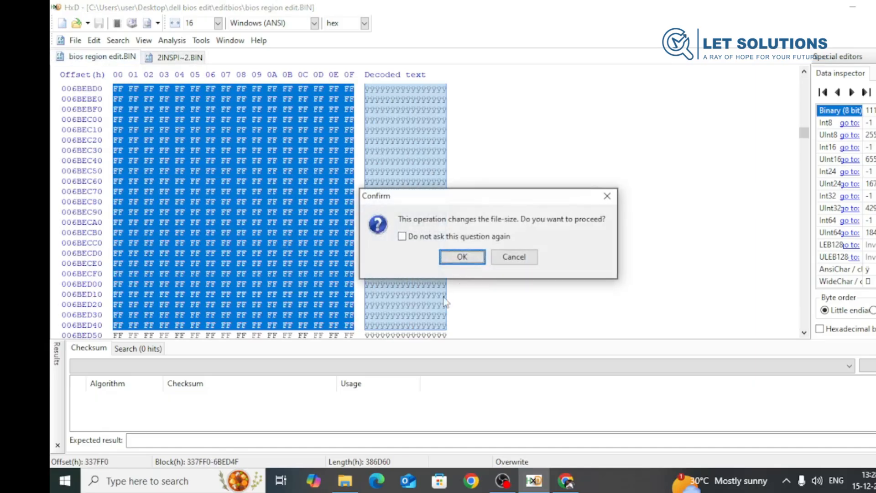
{"action": "left_click", "coordinate": [462, 257]}
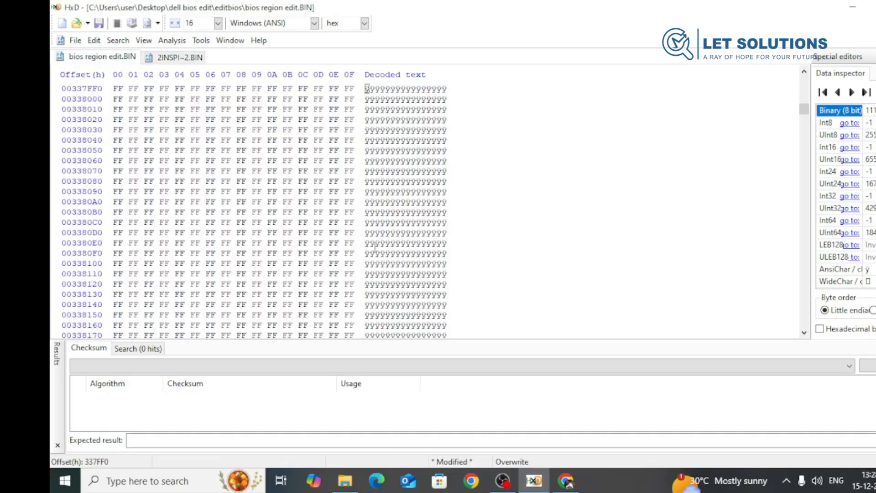
{"action": "key", "text": "ctrl+v"}
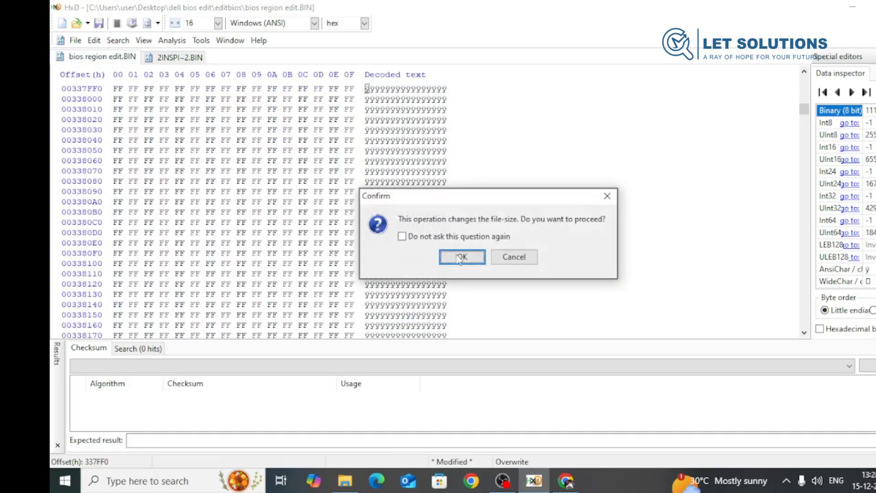
{"action": "left_click", "coordinate": [459, 257]}
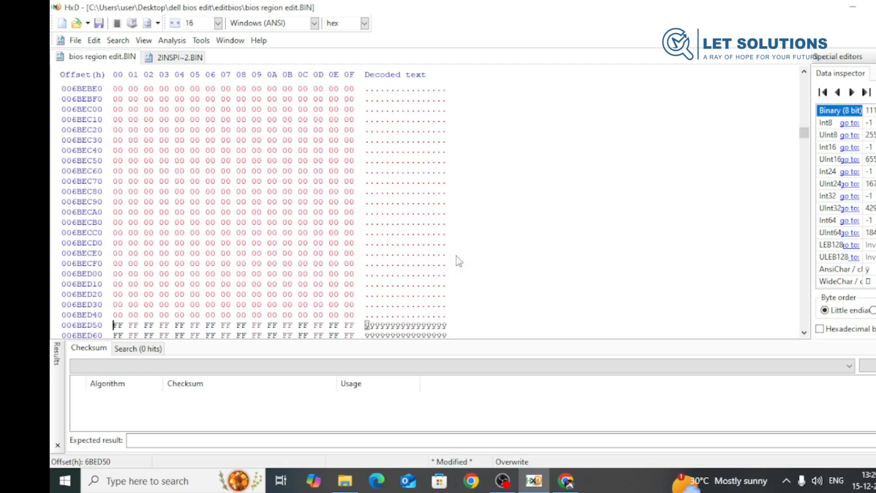
- Start saving the modified dump as a new file and choose the editbios folder inside dell bios edit
{"action": "left_click", "coordinate": [76, 40]}
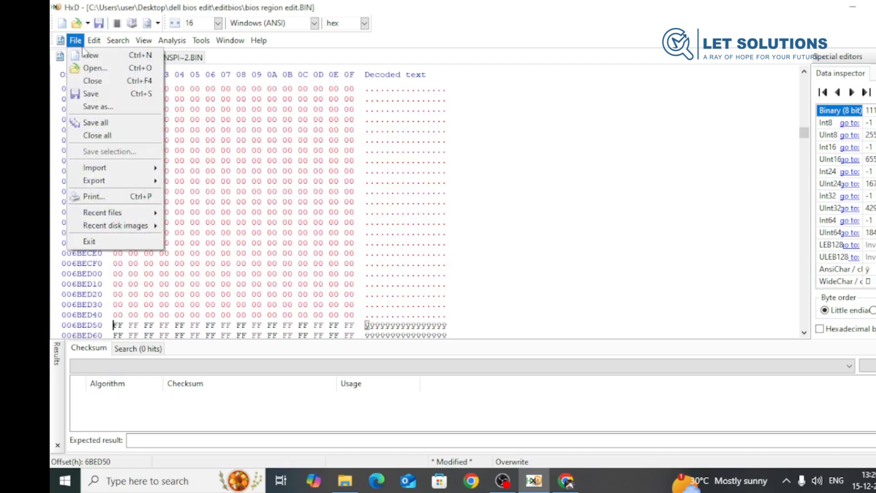
{"action": "left_click", "coordinate": [108, 106]}
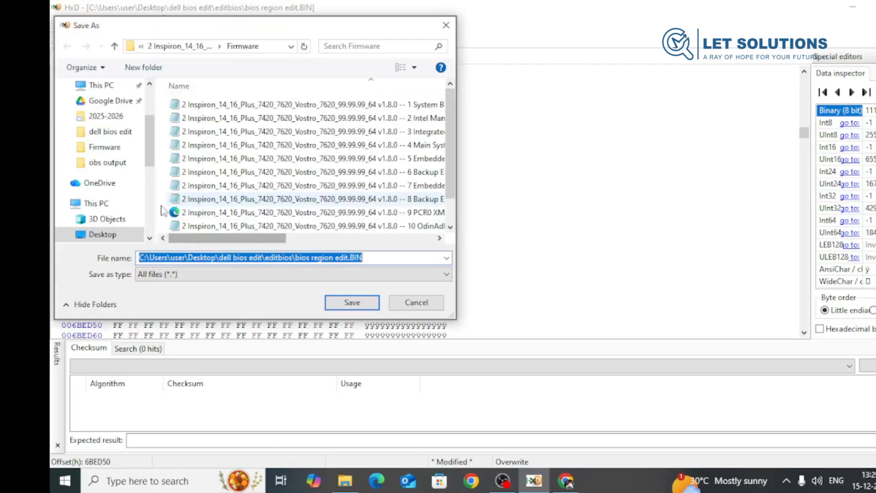
{"action": "left_click", "coordinate": [103, 236]}
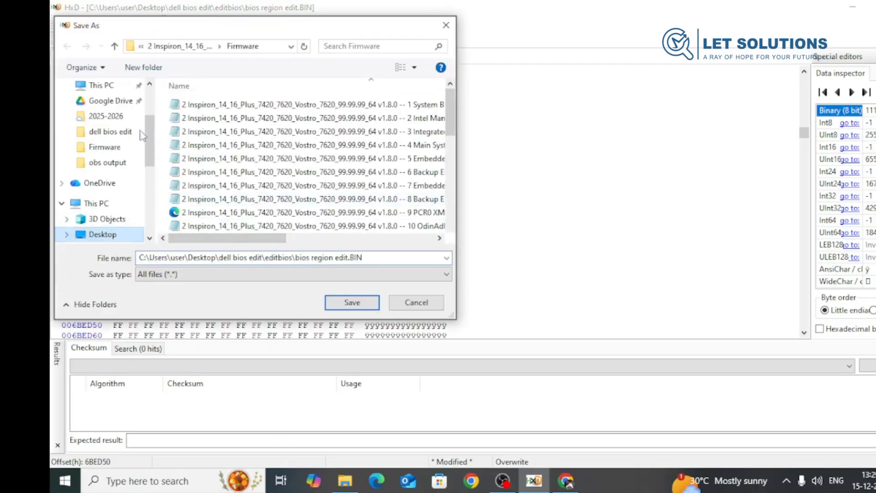
{"action": "left_click", "coordinate": [109, 132]}
{"action": "double_click", "coordinate": [207, 120]}
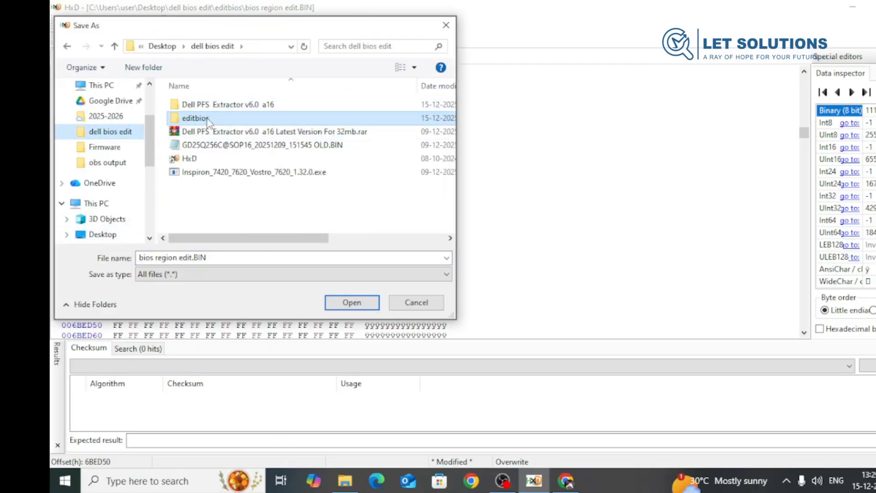
- Name the new file NEW EDIT edit.BIN and save it
{"action": "left_click", "coordinate": [141, 258]}
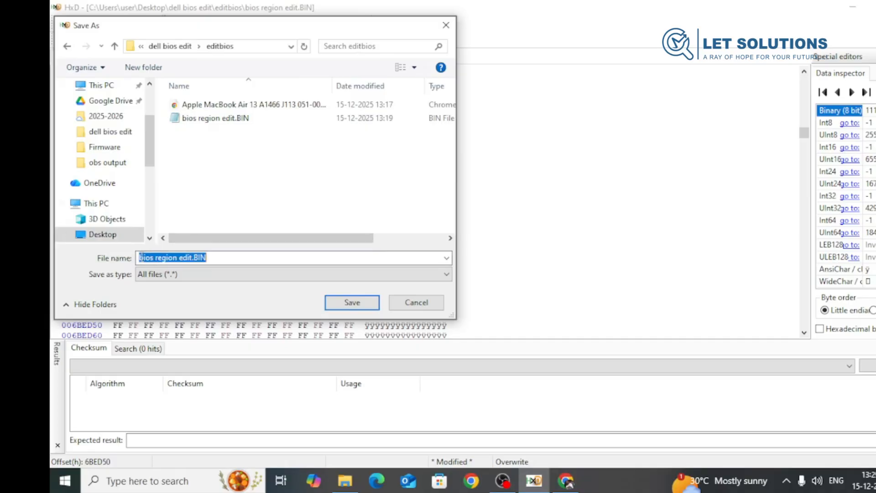
{"action": "left_click", "coordinate": [178, 257]}
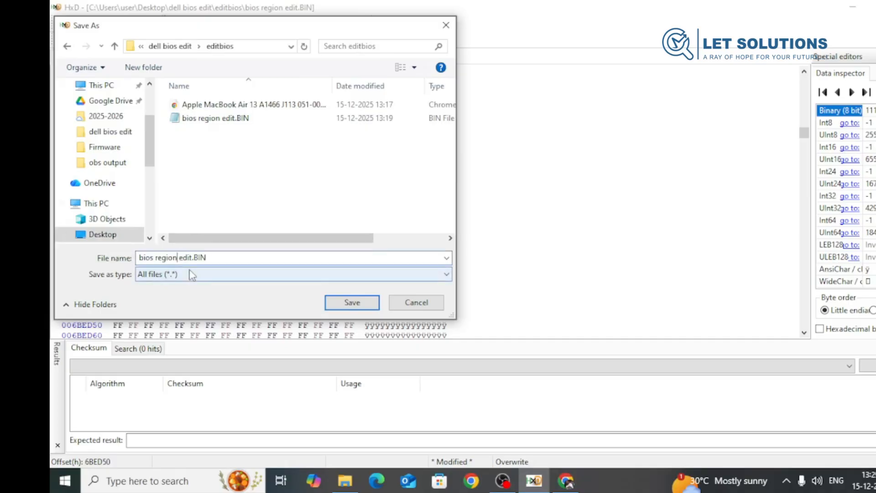
{"action": "key", "text": "BackSpace"}
{"action": "key", "text": "BackSpace"}
{"action": "key", "text": "BackSpace"}
{"action": "key", "text": "BackSpace"}
{"action": "key", "text": "BackSpace"}
{"action": "key", "text": "BackSpace"}
{"action": "key", "text": "BackSpace"}
{"action": "key", "text": "BackSpace"}
{"action": "key", "text": "BackSpace"}
{"action": "key", "text": "BackSpace"}
{"action": "key", "text": "BackSpace"}
{"action": "key", "text": "BackSpace"}
{"action": "type", "text": "NEW"}
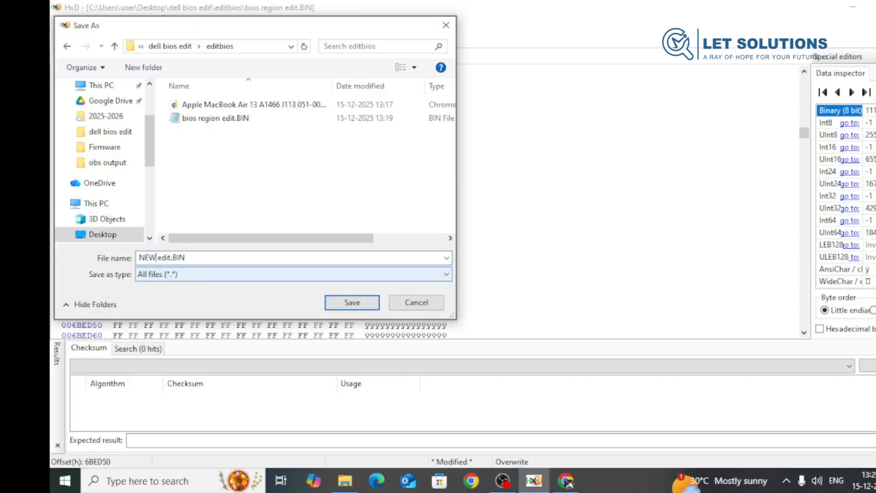
{"action": "type", "text": " EDIT"}
{"action": "left_click", "coordinate": [350, 303]}
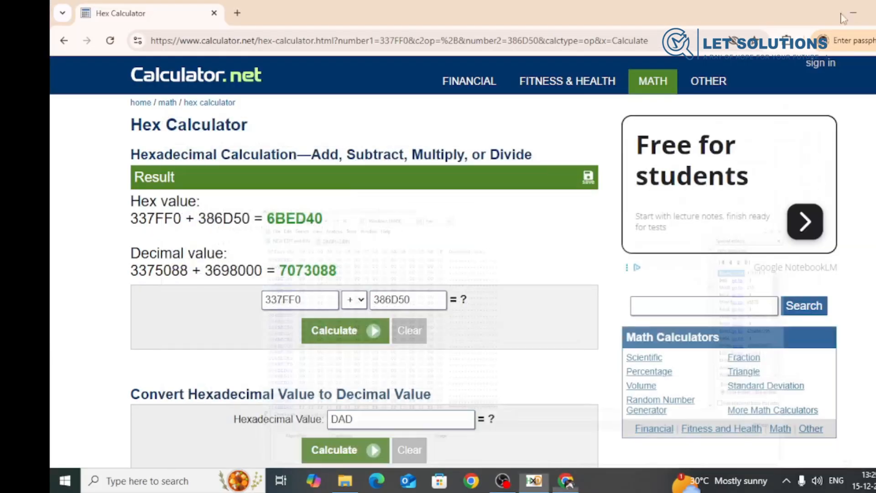
- Switch to File Explorer, open the editbios folder and bring the file sizes into view to check NEW EDIT edit.BIN
{"action": "left_click", "coordinate": [853, 7]}
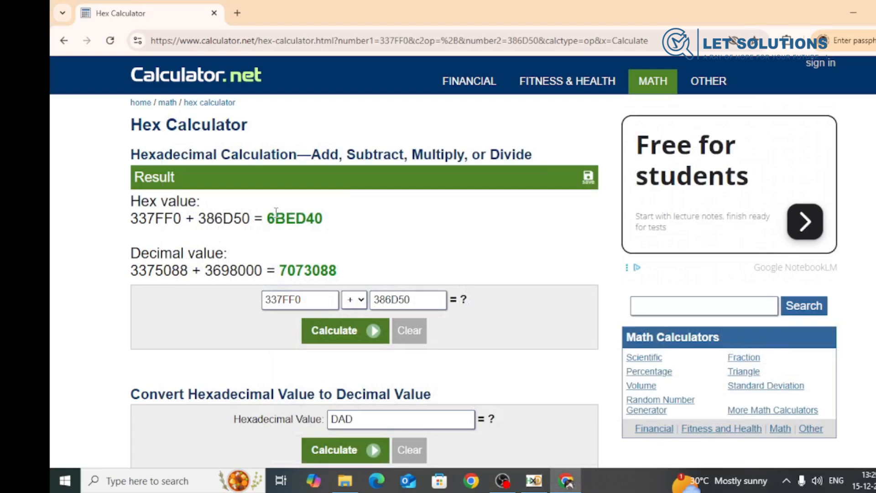
{"action": "left_click", "coordinate": [853, 13]}
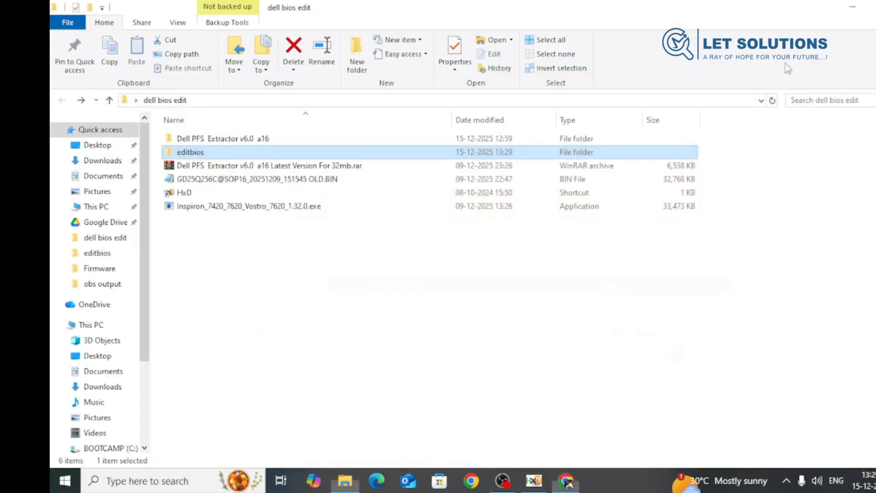
{"action": "double_click", "coordinate": [190, 153]}
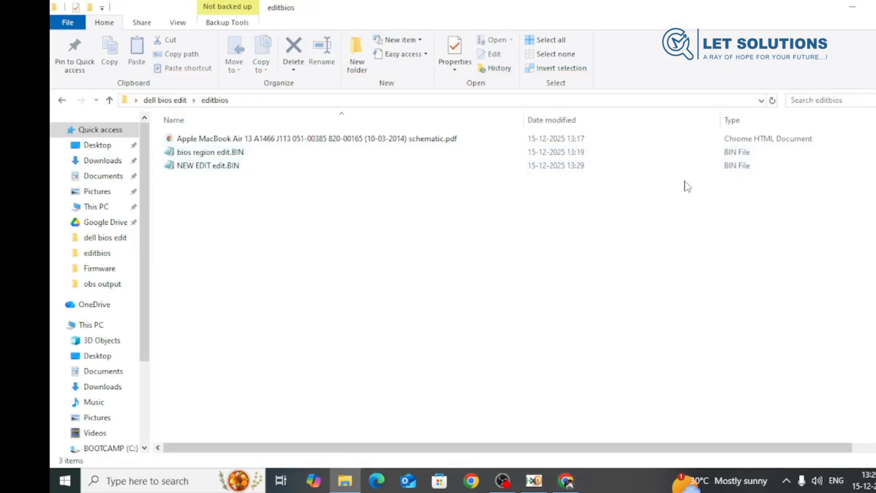
{"action": "left_click_drag", "start_coordinate": [442, 449], "coordinate": [614, 455]}
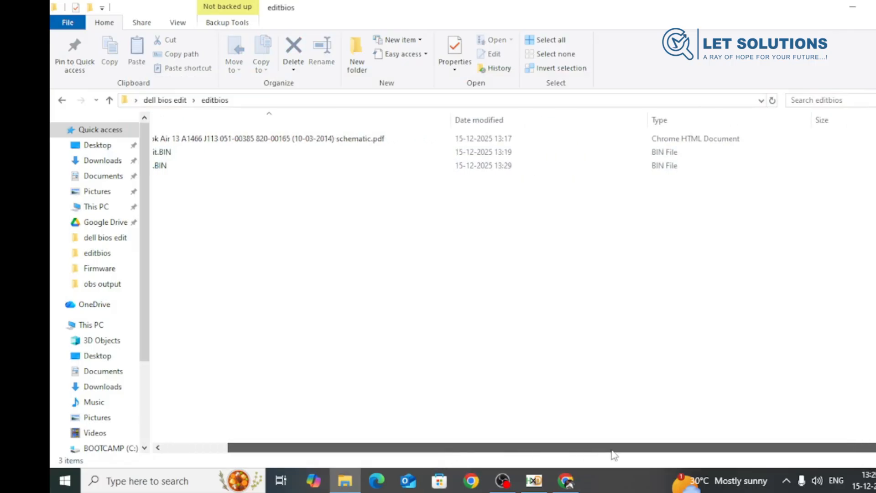